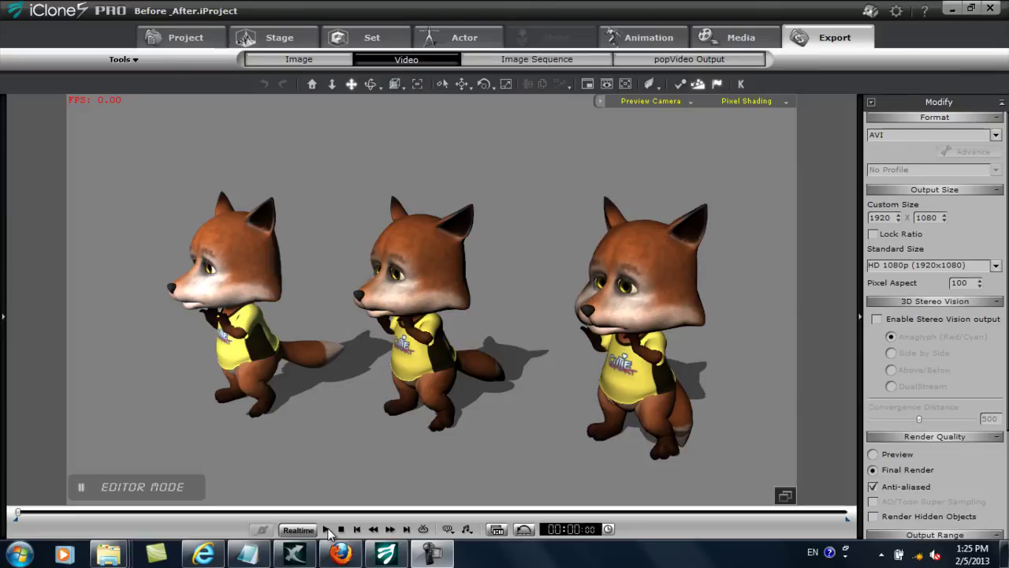
Step: Play the before-and-after comparison animation of the three foxes
{"action": "left_click", "coordinate": [326, 529]}
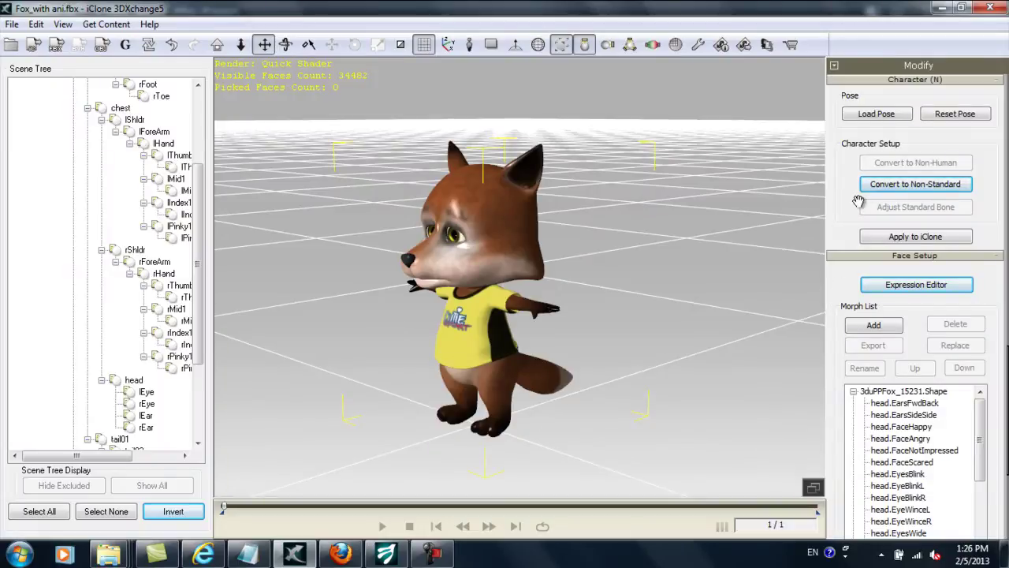
Step: Start the fox's non-standard character conversion, viewing it from the side
{"action": "left_click", "coordinate": [899, 185]}
{"action": "right_click_drag", "start_coordinate": [737, 229], "coordinate": [549, 380]}
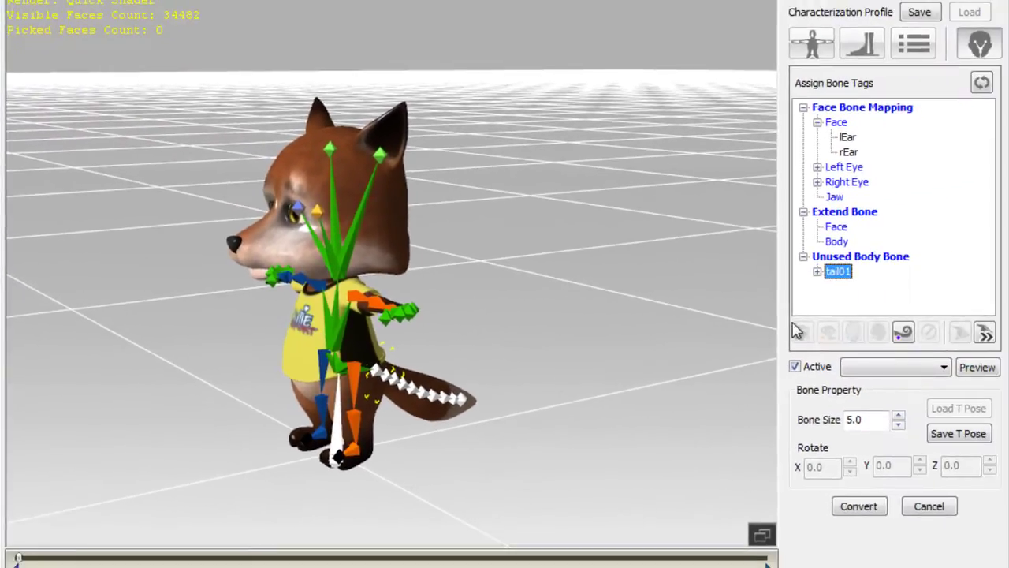
Step: Map tail01, lEar and rEar as extended bones, then complete the conversion
{"action": "left_click", "coordinate": [903, 334]}
{"action": "left_click", "coordinate": [378, 153]}
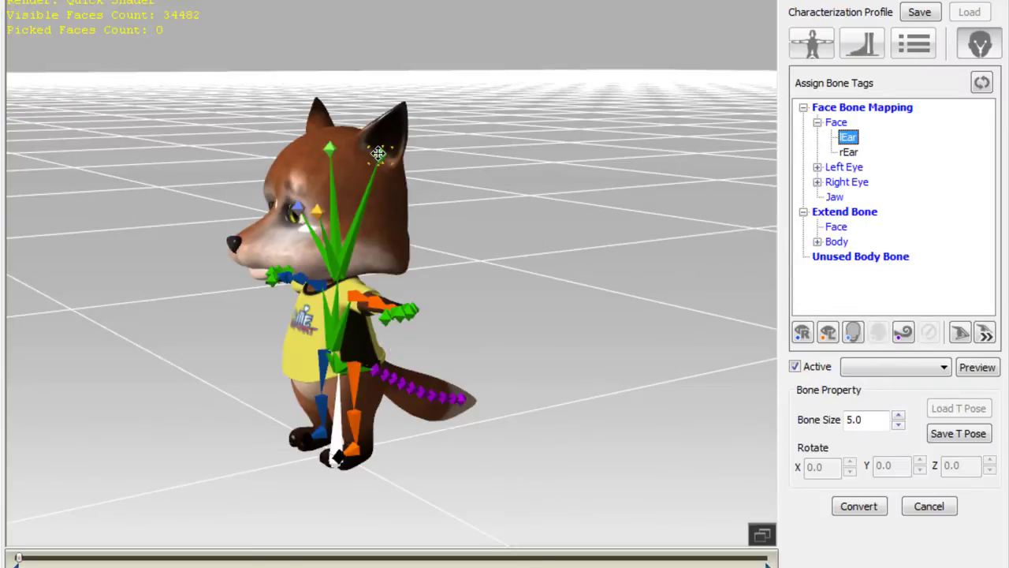
{"action": "left_click", "coordinate": [903, 335]}
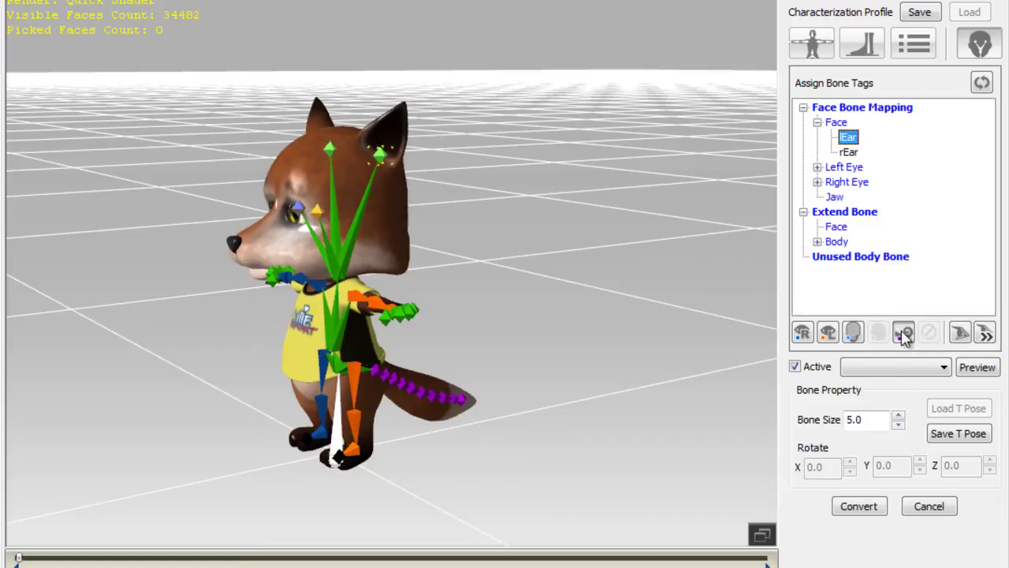
{"action": "left_click", "coordinate": [328, 149]}
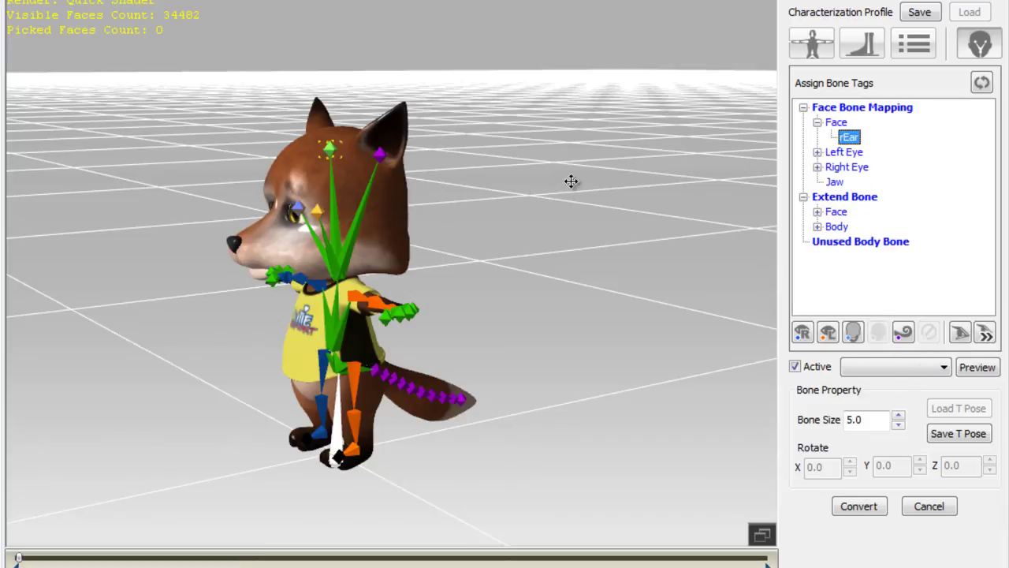
{"action": "left_click", "coordinate": [905, 335]}
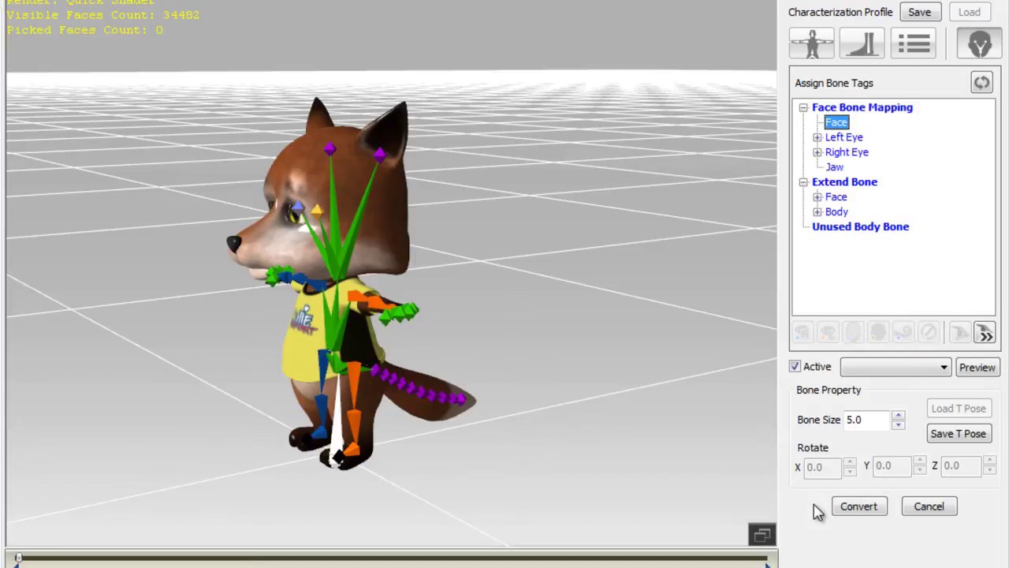
{"action": "left_click", "coordinate": [855, 509]}
Step: Give the lEar and rEar bones active rotate springs with hardness 6
{"action": "middle_click_drag", "start_coordinate": [699, 305], "coordinate": [706, 257], "text": "alt"}
{"action": "scroll", "coordinate": [806, 130], "scroll_direction": "up", "scroll_amount": 5}
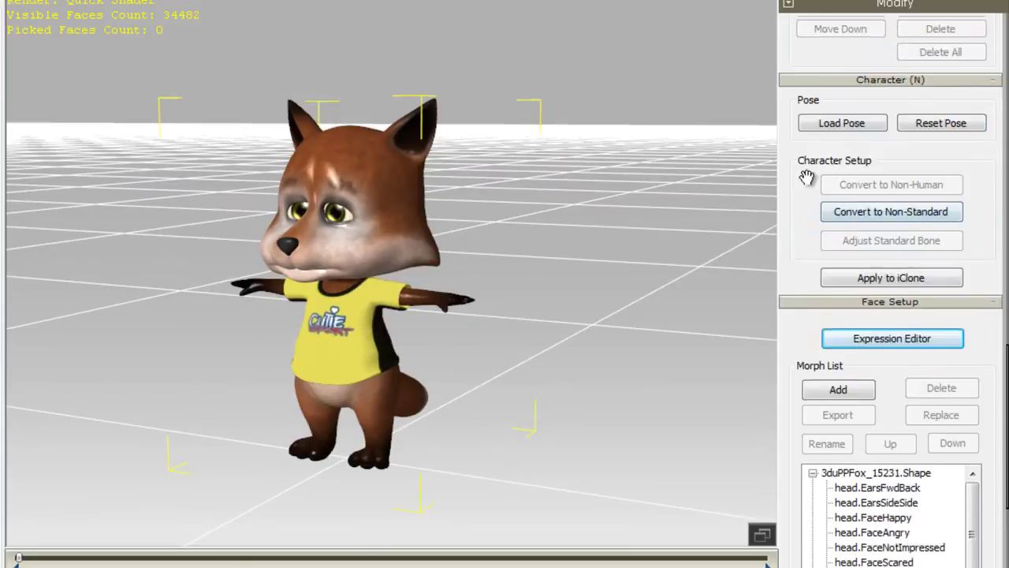
{"action": "left_click_drag", "start_coordinate": [802, 86], "coordinate": [822, 534]}
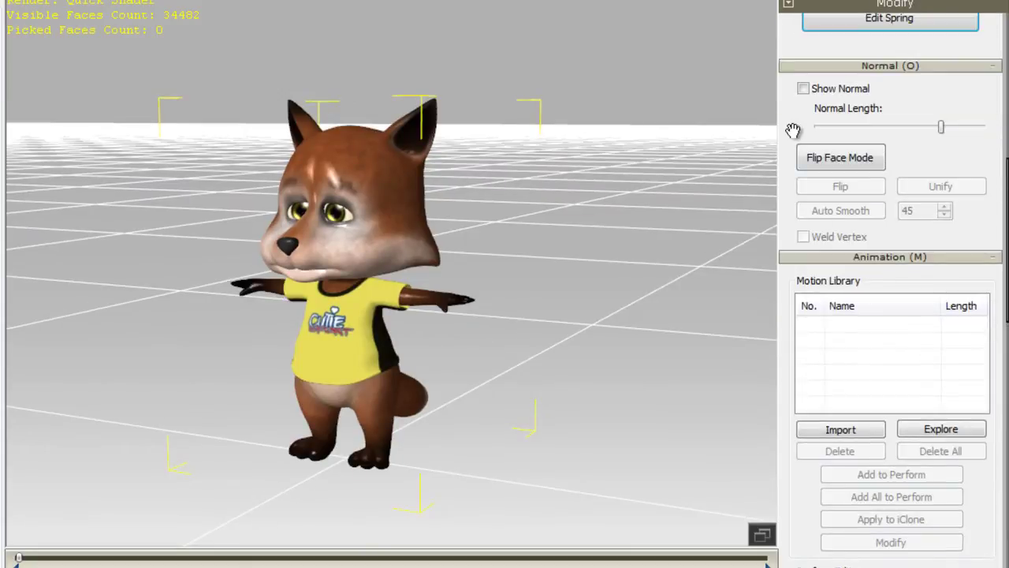
{"action": "left_click_drag", "start_coordinate": [786, 45], "coordinate": [782, 293]}
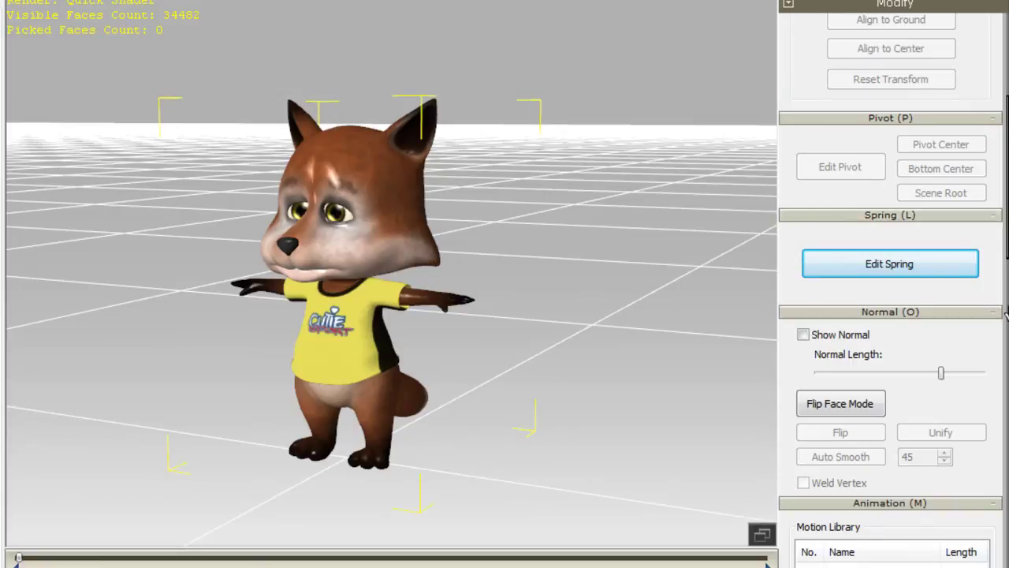
{"action": "left_click", "coordinate": [861, 272]}
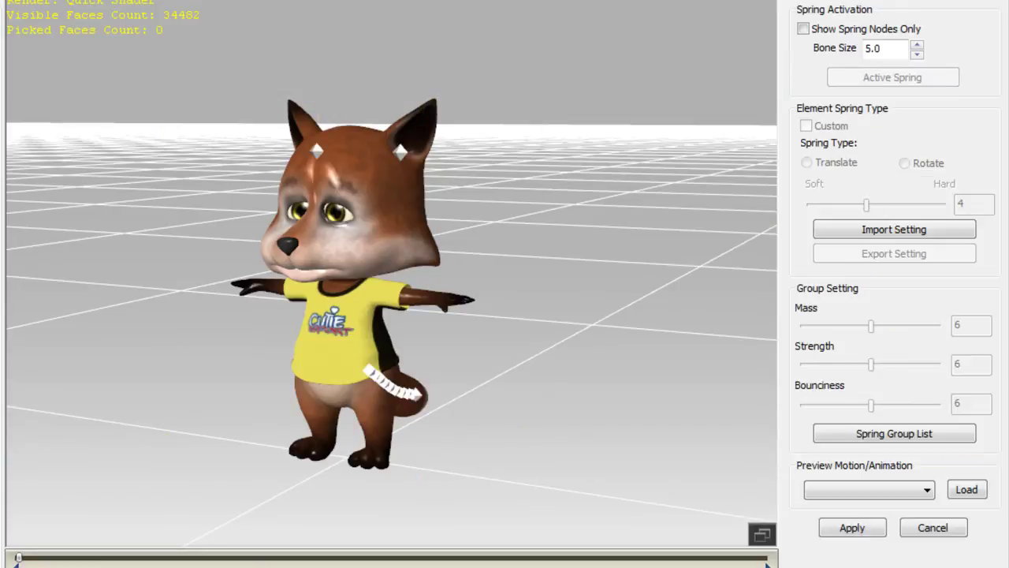
{"action": "right_click_drag", "start_coordinate": [198, 129], "coordinate": [32, 131]}
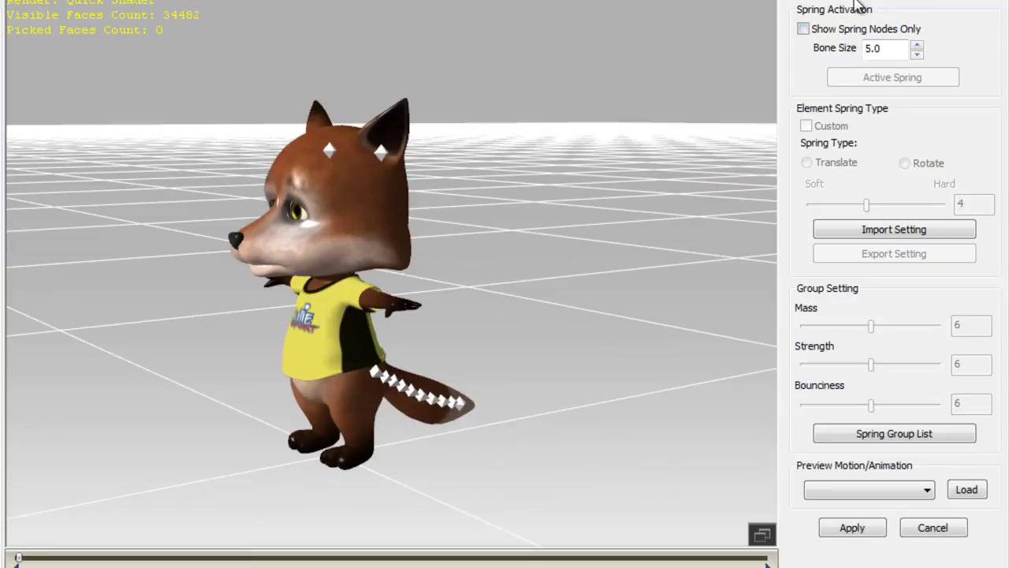
{"action": "left_click", "coordinate": [803, 29]}
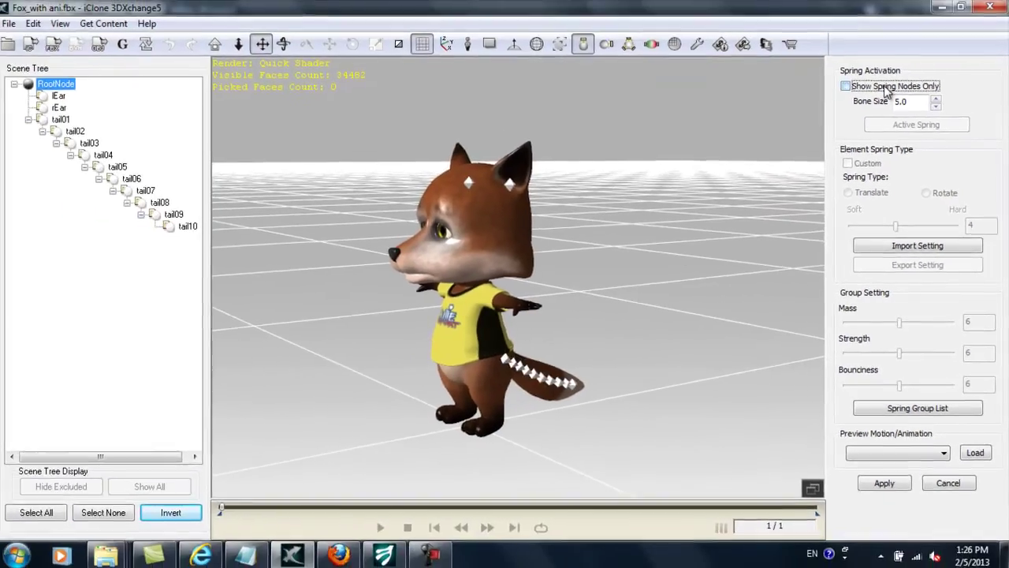
{"action": "left_click", "coordinate": [63, 109]}
{"action": "left_click", "coordinate": [74, 97], "text": "ctrl"}
{"action": "left_click", "coordinate": [942, 126]}
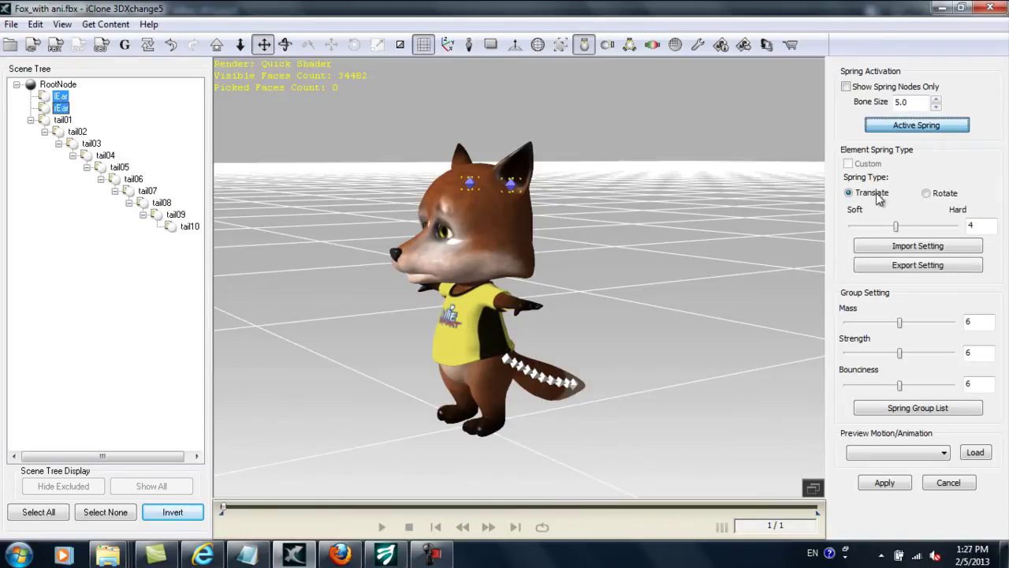
{"action": "left_click", "coordinate": [928, 195]}
{"action": "left_click_drag", "start_coordinate": [899, 226], "coordinate": [927, 228]}
Step: Give tail07–tail10 active rotate springs with hardness 6 and apply the spring settings
{"action": "left_click", "coordinate": [183, 227]}
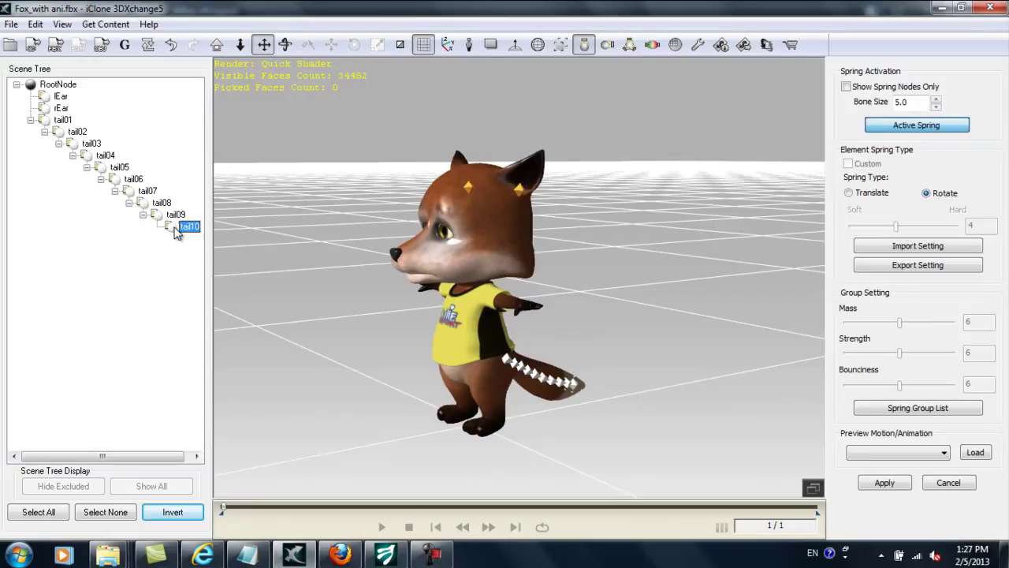
{"action": "left_click", "coordinate": [157, 193], "text": "shift"}
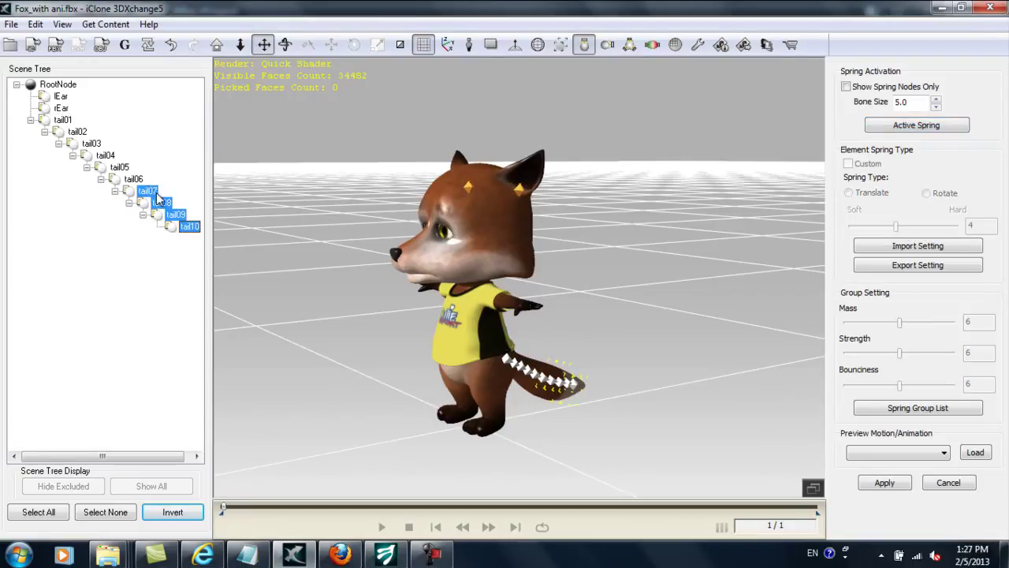
{"action": "left_click", "coordinate": [920, 126]}
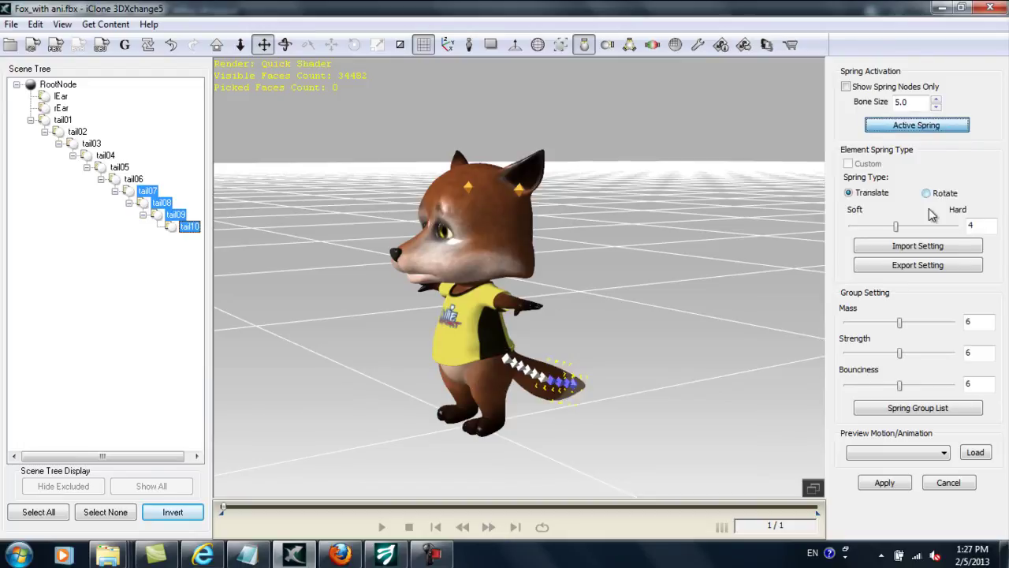
{"action": "left_click", "coordinate": [927, 194]}
{"action": "left_click_drag", "start_coordinate": [896, 226], "coordinate": [927, 229]}
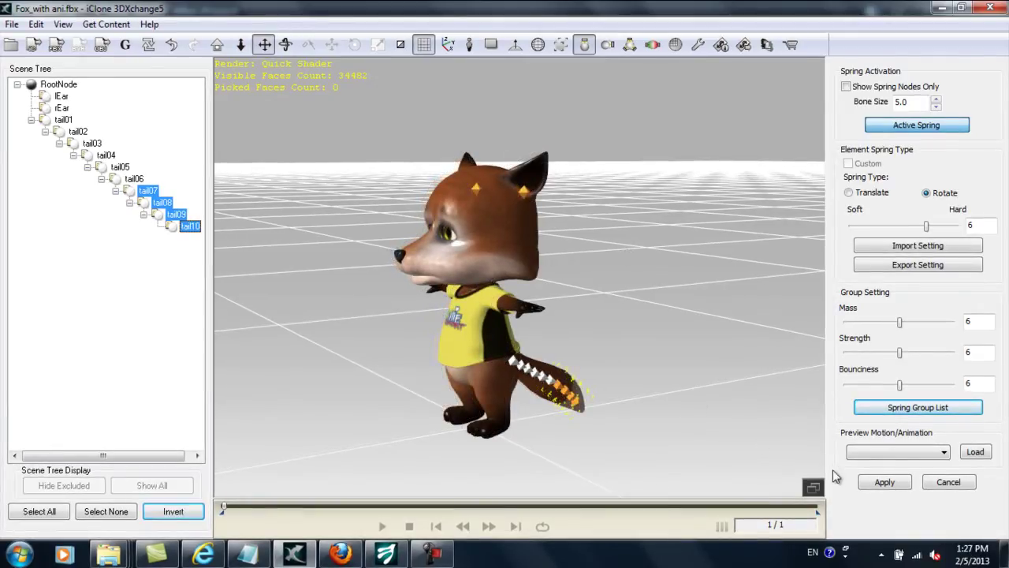
{"action": "left_click", "coordinate": [880, 481]}
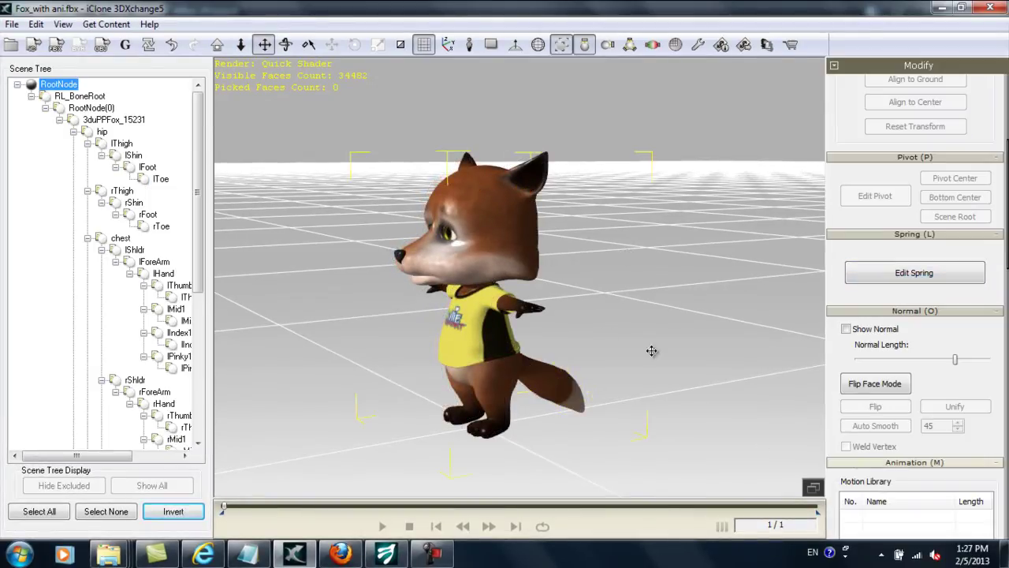
Step: Send the spring-equipped fox character into iClone
{"action": "right_click_drag", "start_coordinate": [681, 325], "coordinate": [770, 292]}
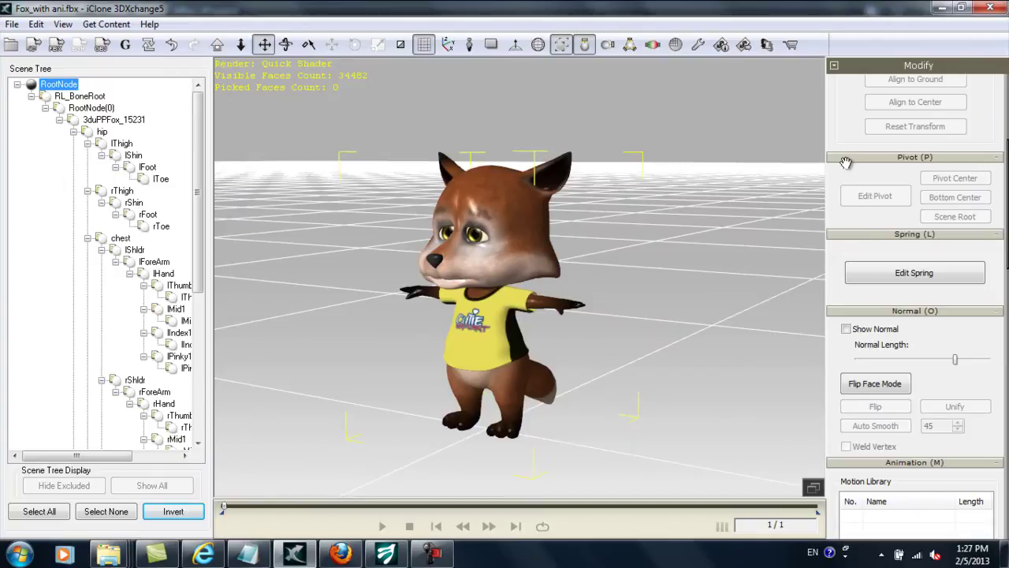
{"action": "scroll", "coordinate": [845, 162], "scroll_direction": "down", "scroll_amount": 5}
{"action": "left_click", "coordinate": [879, 238]}
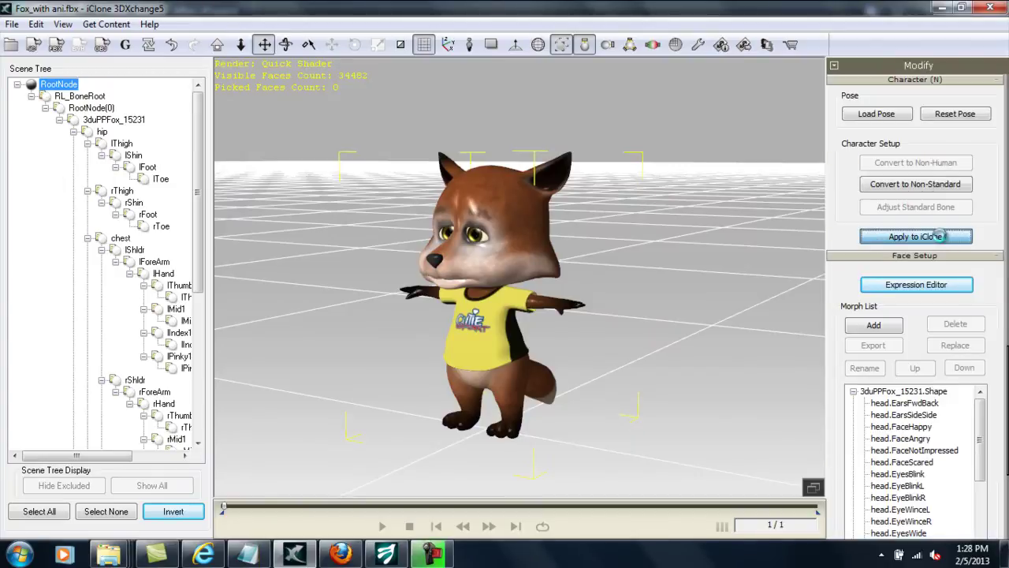
{"action": "left_click", "coordinate": [642, 39]}
Step: Apply the Rock and Roll motion from the Dance folder to the fox and preview it
{"action": "left_click", "coordinate": [3, 316]}
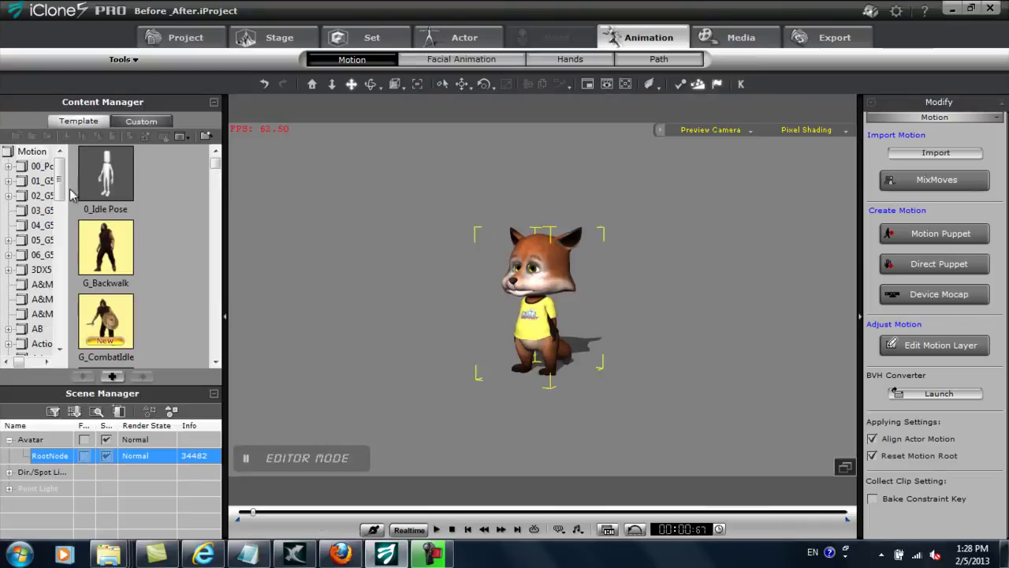
{"action": "left_click", "coordinate": [49, 300]}
{"action": "left_click", "coordinate": [128, 312]}
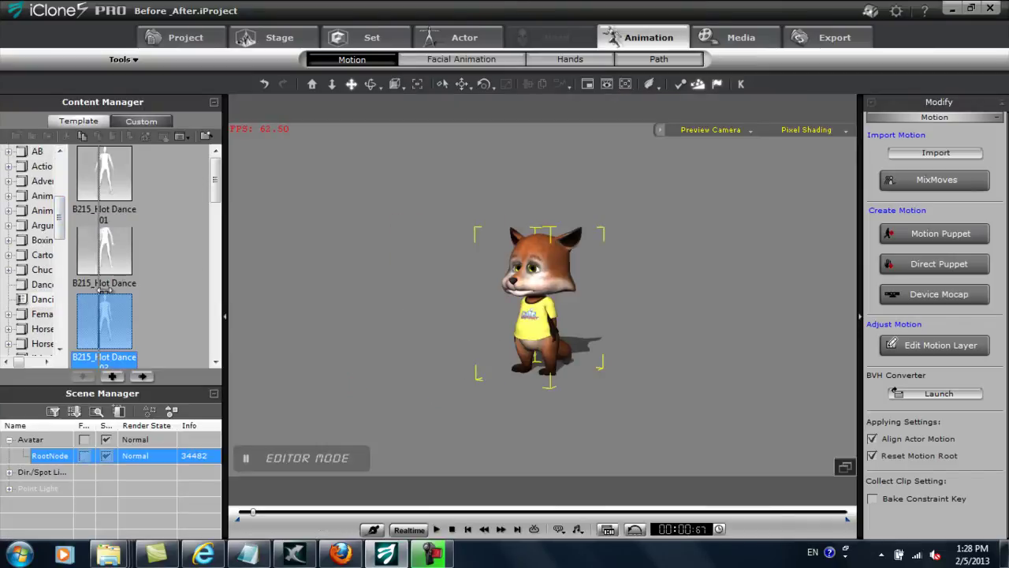
{"action": "left_click_drag", "start_coordinate": [67, 283], "coordinate": [111, 283]}
{"action": "left_click", "coordinate": [44, 284]}
{"action": "left_click_drag", "start_coordinate": [142, 323], "coordinate": [551, 331]}
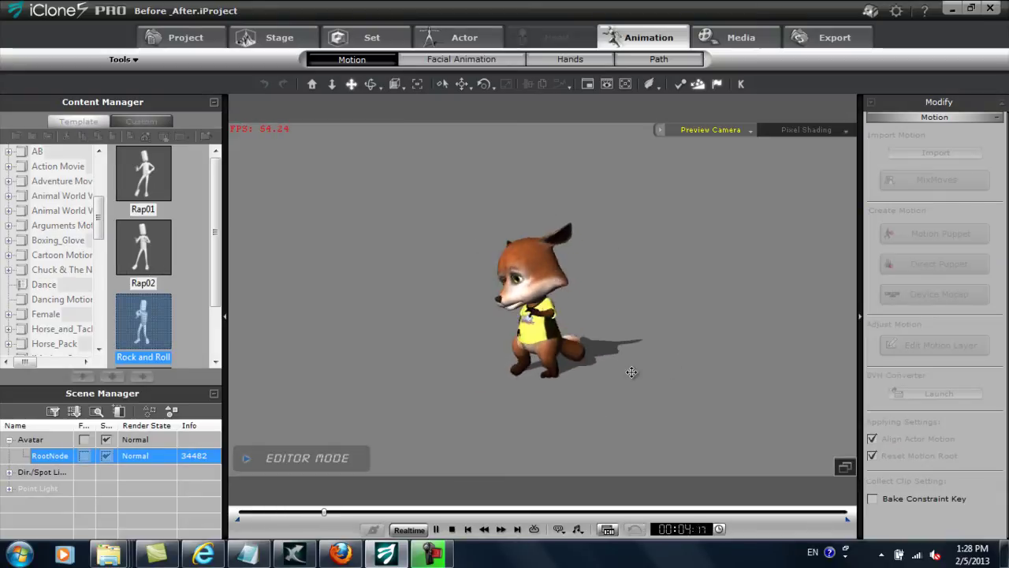
{"action": "key", "text": "space"}
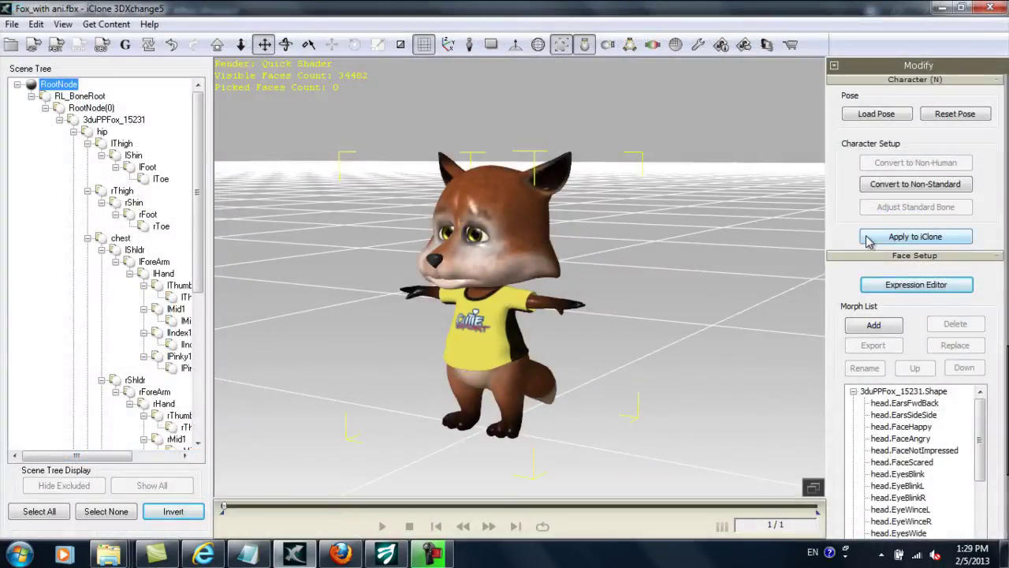
Step: Open Edit Spring and select the lEar, rEar and tail07 spring groups in turn
{"action": "scroll", "coordinate": [868, 240], "scroll_direction": "up", "scroll_amount": 5}
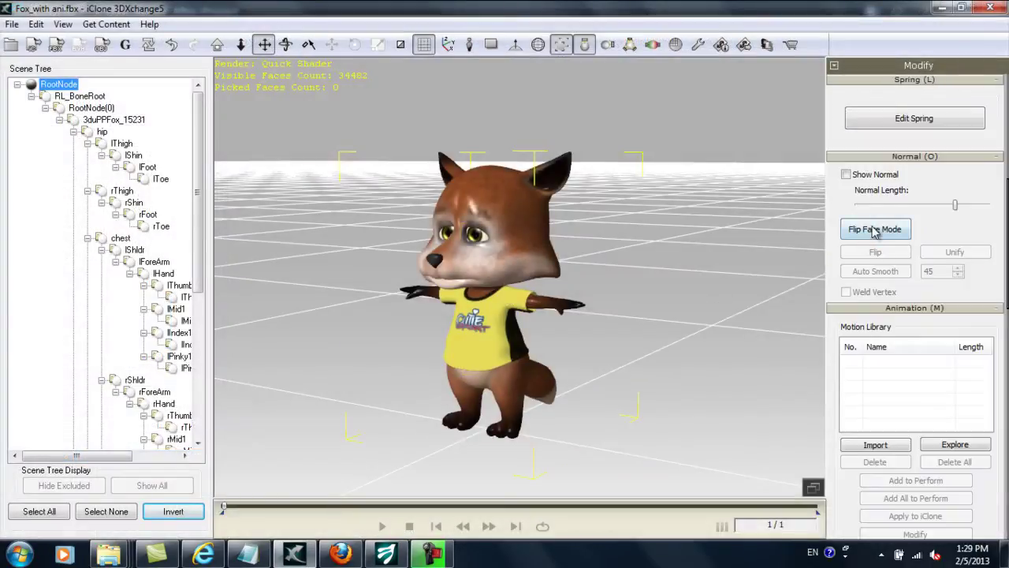
{"action": "left_click", "coordinate": [907, 119]}
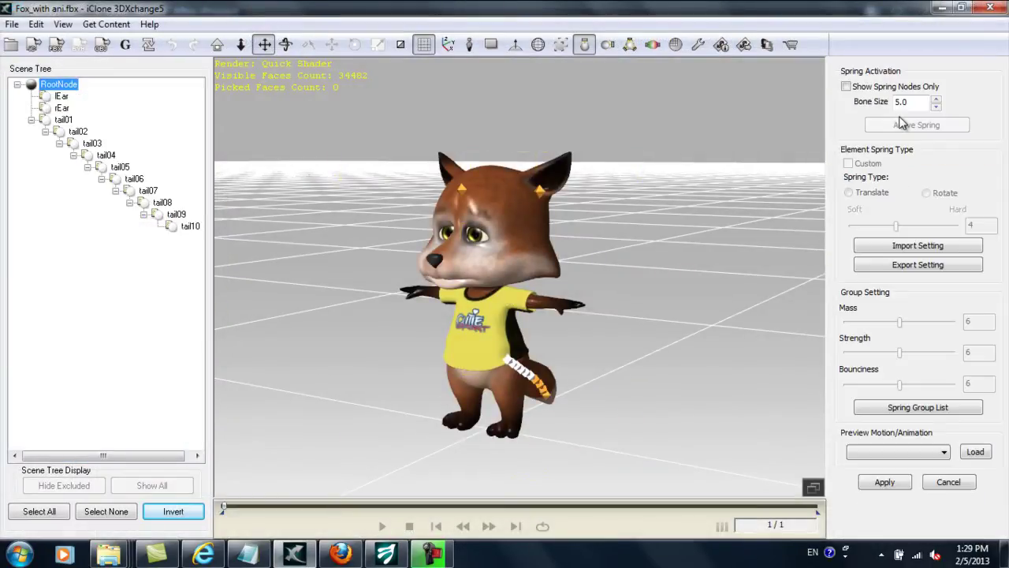
{"action": "left_click", "coordinate": [917, 410]}
{"action": "left_click", "coordinate": [453, 246]}
{"action": "left_click", "coordinate": [454, 268]}
{"action": "left_click", "coordinate": [455, 291]}
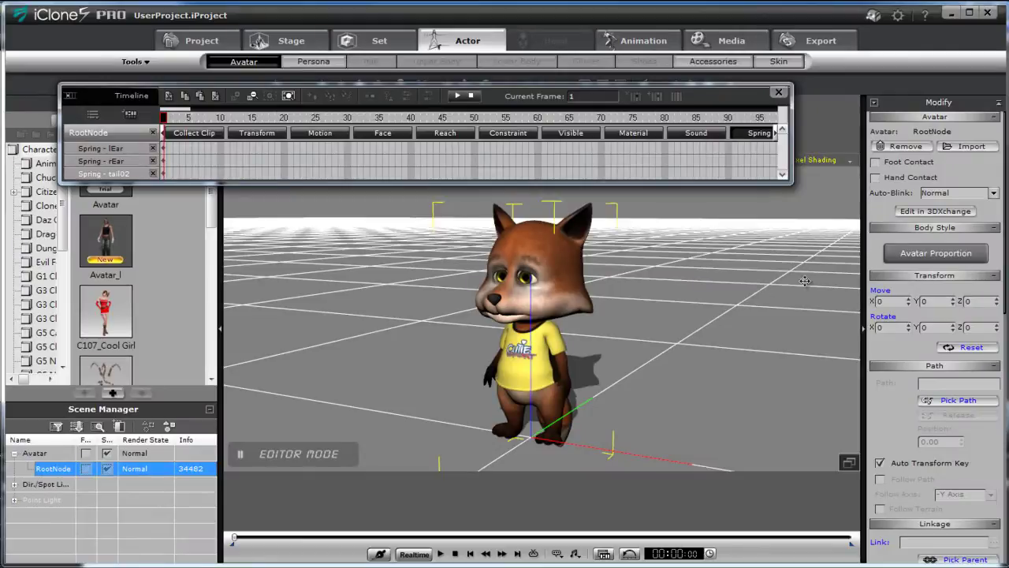
Step: Jump to the Spring section and show the lEar spring's settings
{"action": "left_click", "coordinate": [873, 103]}
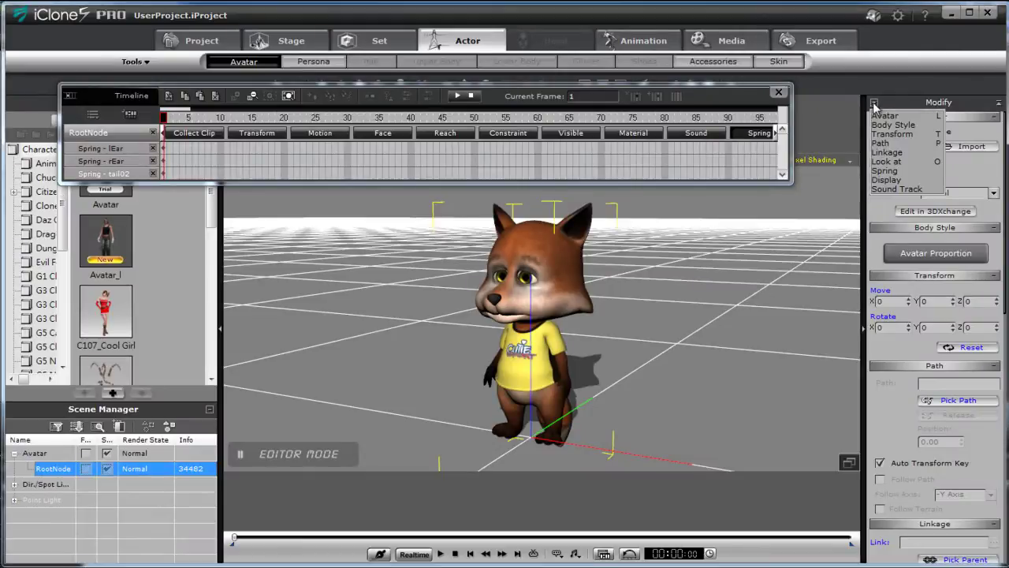
{"action": "left_click", "coordinate": [890, 171]}
{"action": "left_click", "coordinate": [990, 189]}
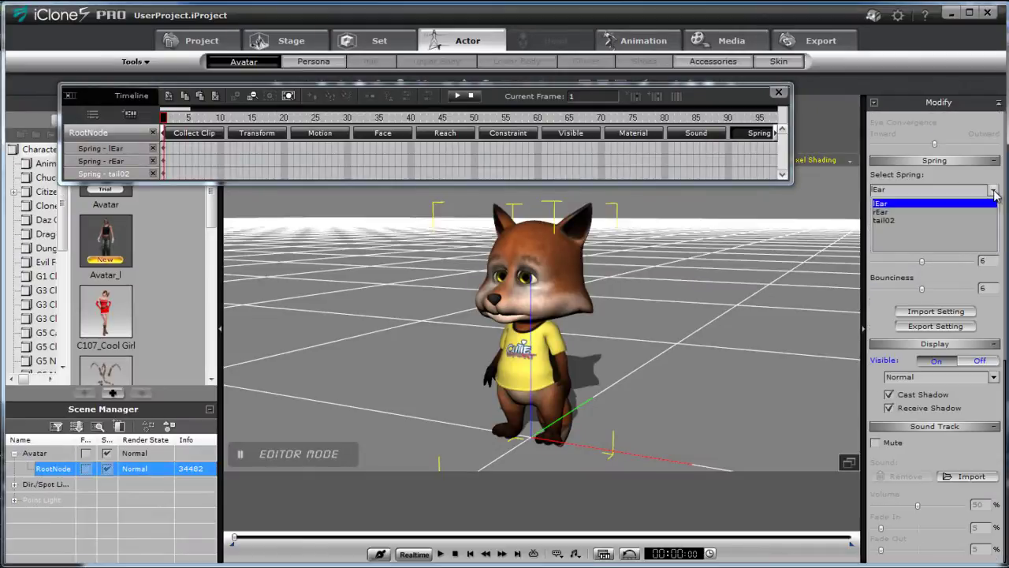
{"action": "left_click", "coordinate": [978, 204]}
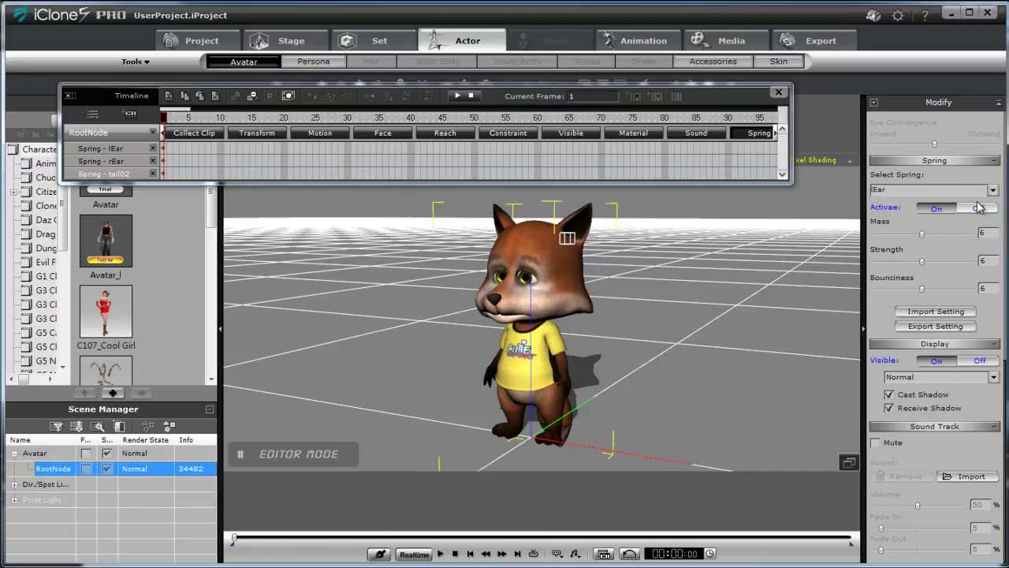
{"action": "scroll", "coordinate": [717, 246], "scroll_direction": "down", "scroll_amount": 2}
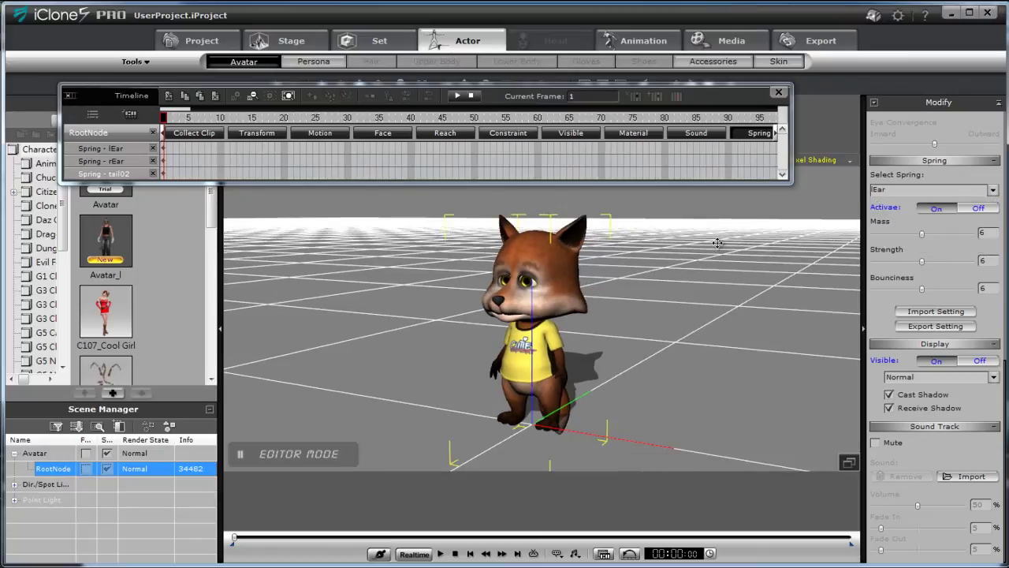
{"action": "left_click", "coordinate": [644, 46]}
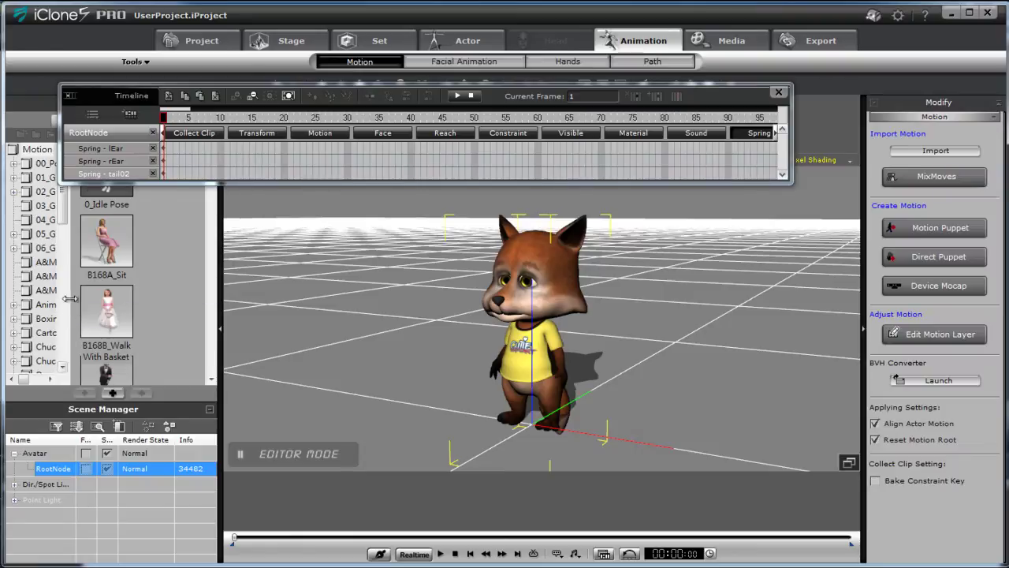
Step: Apply the Rock and Roll dance from the Dance collection to the fox
{"action": "scroll", "coordinate": [57, 347], "scroll_direction": "down", "scroll_amount": 4}
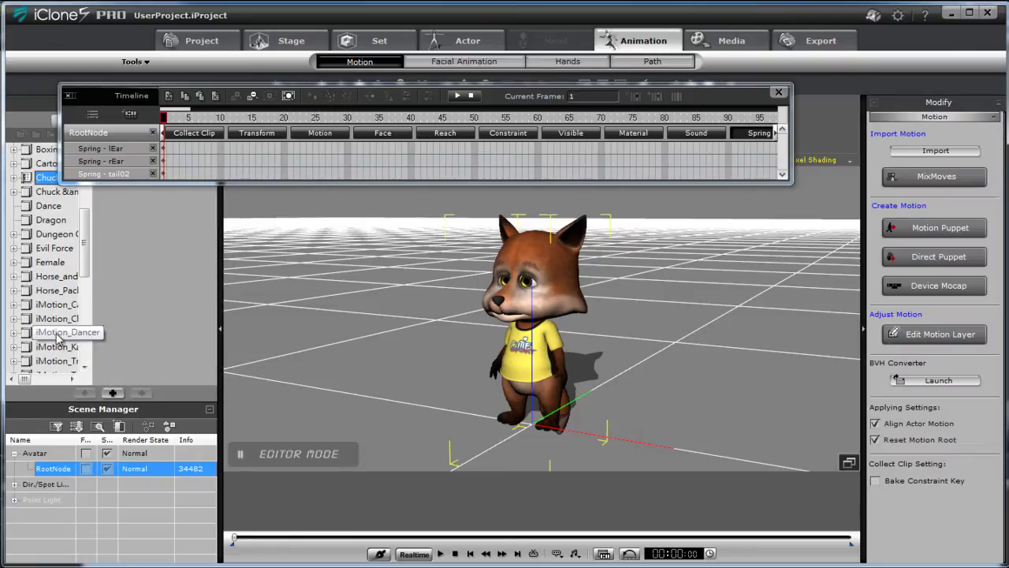
{"action": "left_click", "coordinate": [48, 206]}
{"action": "double_click", "coordinate": [126, 329]}
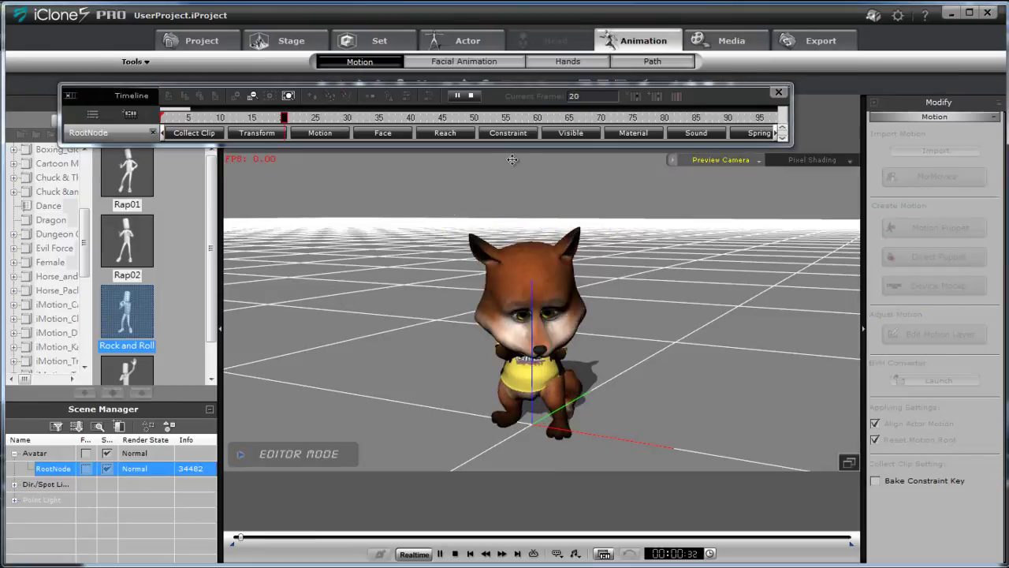
{"action": "left_click", "coordinate": [320, 133]}
Step: Stretch the Rock and Roll clip to about frame 1650 and play the dance from frame 157
{"action": "left_click_drag", "start_coordinate": [189, 108], "coordinate": [384, 108]}
{"action": "left_click", "coordinate": [320, 150]}
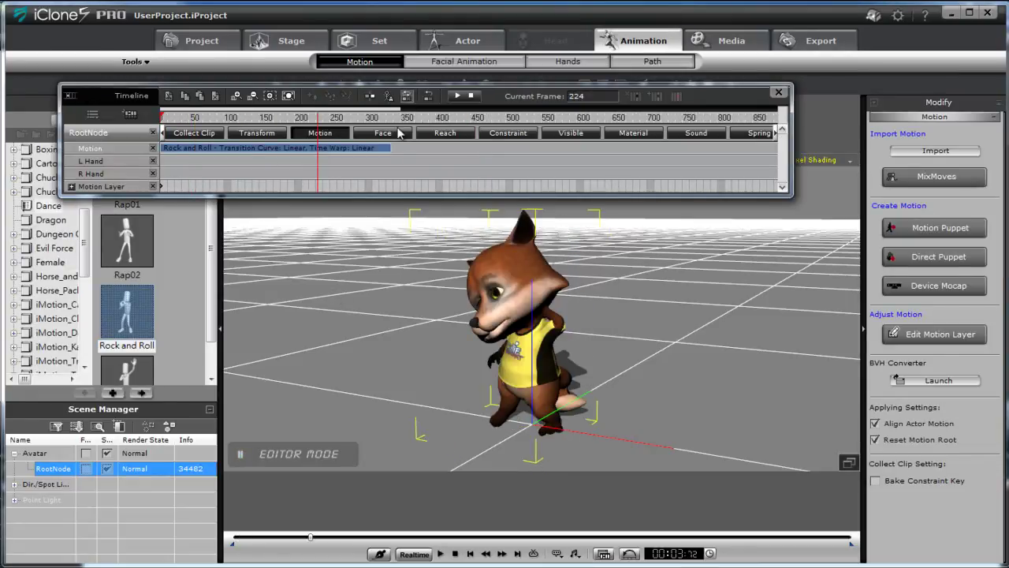
{"action": "left_click_drag", "start_coordinate": [392, 148], "coordinate": [666, 151]}
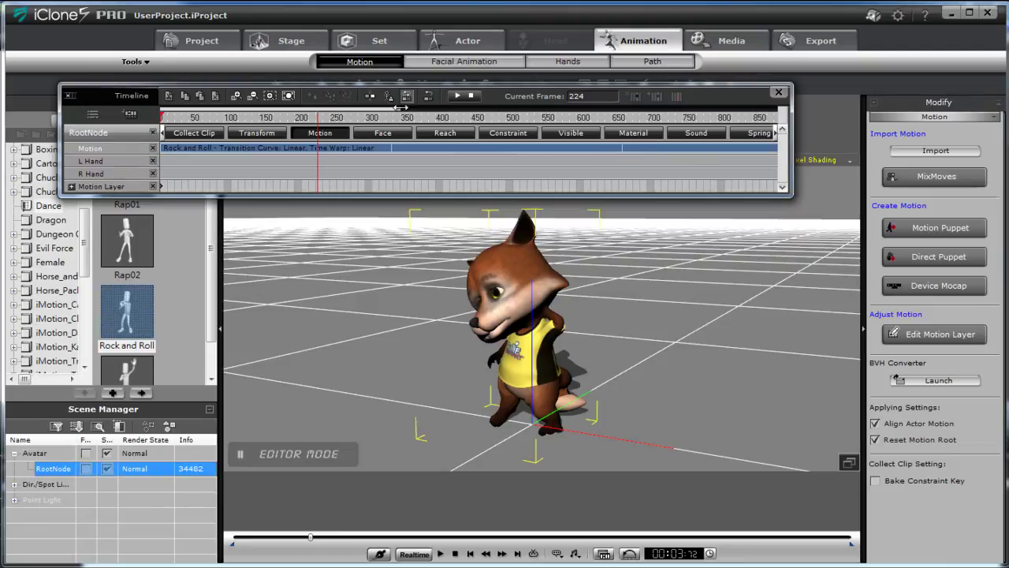
{"action": "left_click_drag", "start_coordinate": [385, 108], "coordinate": [491, 111]}
{"action": "left_click_drag", "start_coordinate": [506, 147], "coordinate": [699, 153]}
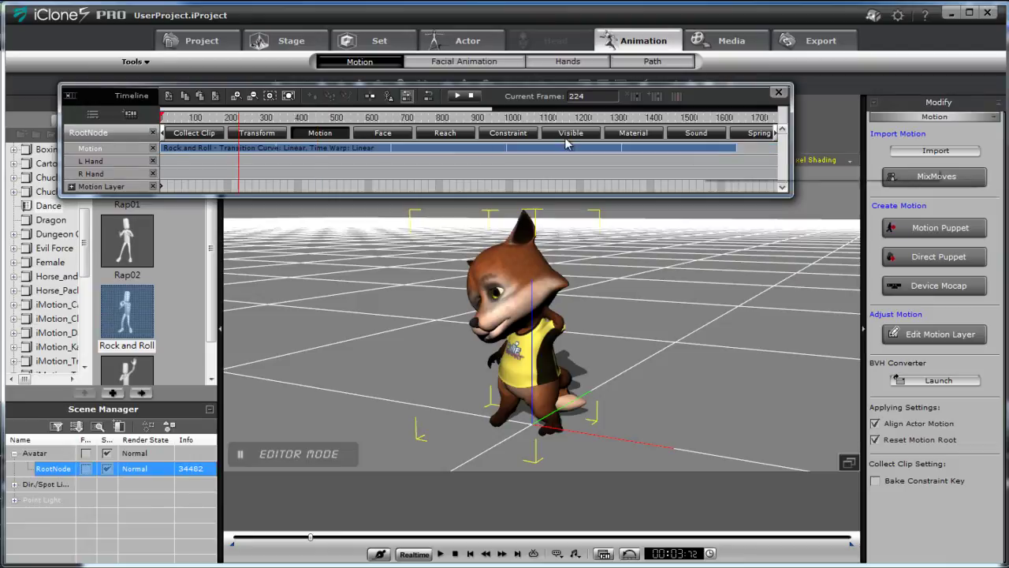
{"action": "left_click_drag", "start_coordinate": [260, 119], "coordinate": [216, 120]}
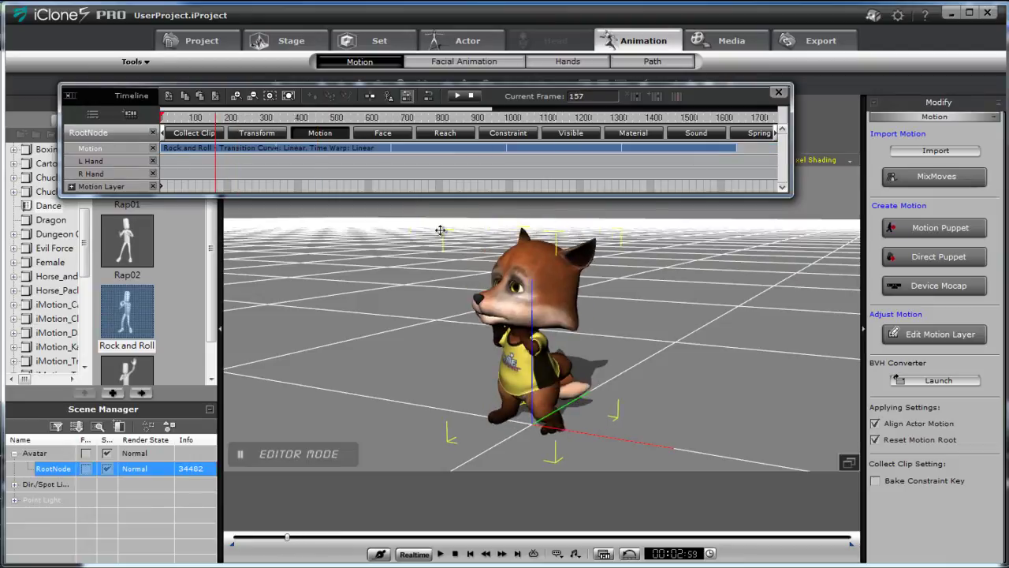
{"action": "key", "text": "space"}
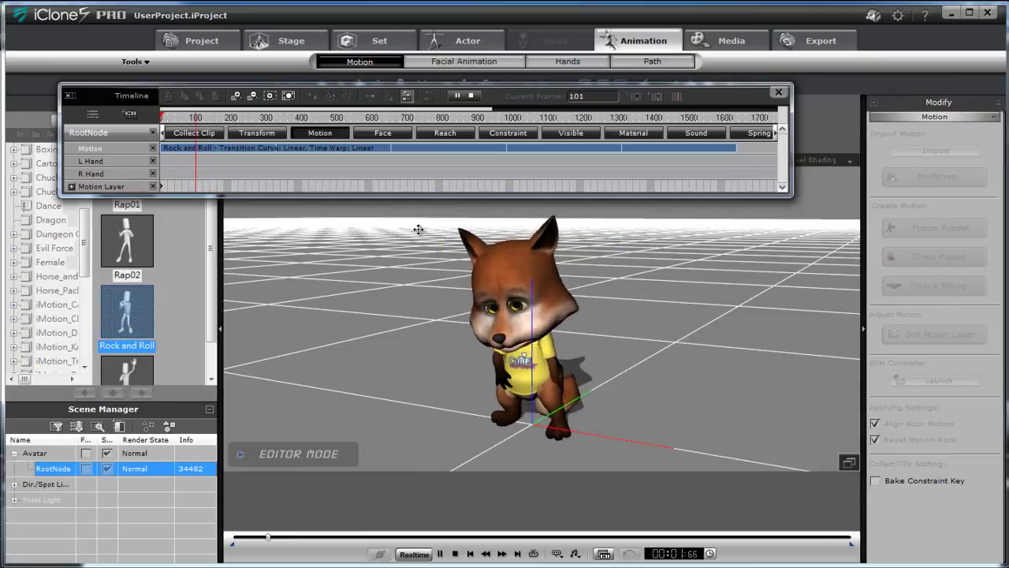
{"action": "key", "text": "space"}
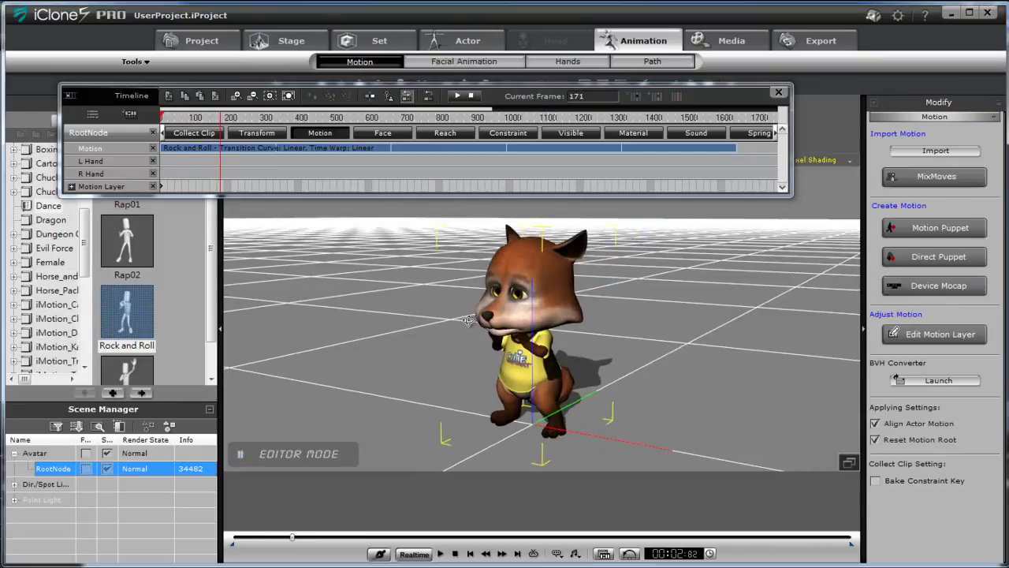
{"action": "left_click", "coordinate": [759, 132]}
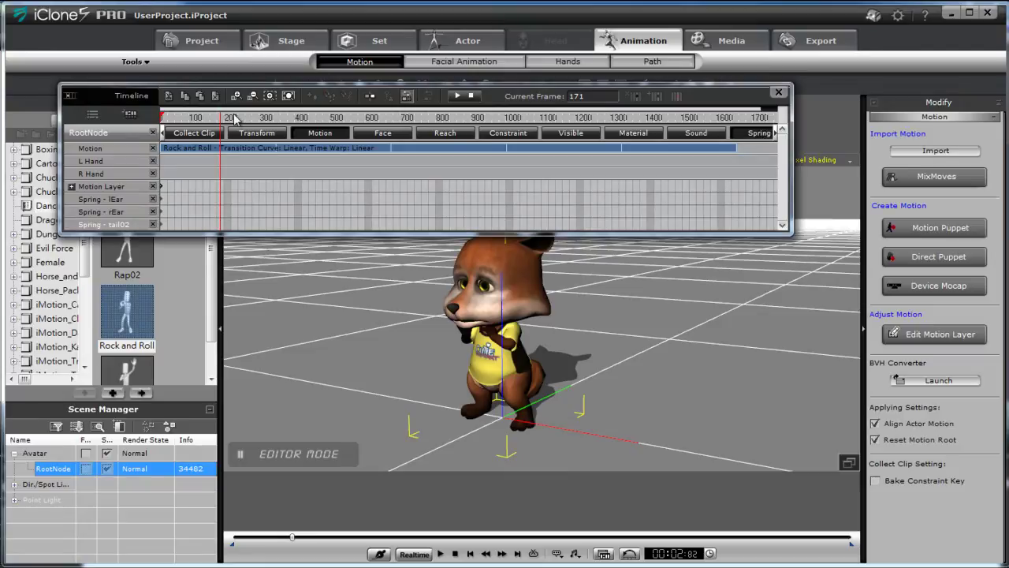
Step: Switch off the lEar and rEar springs at frame 171
{"action": "left_click", "coordinate": [320, 132]}
{"action": "left_click", "coordinate": [467, 40]}
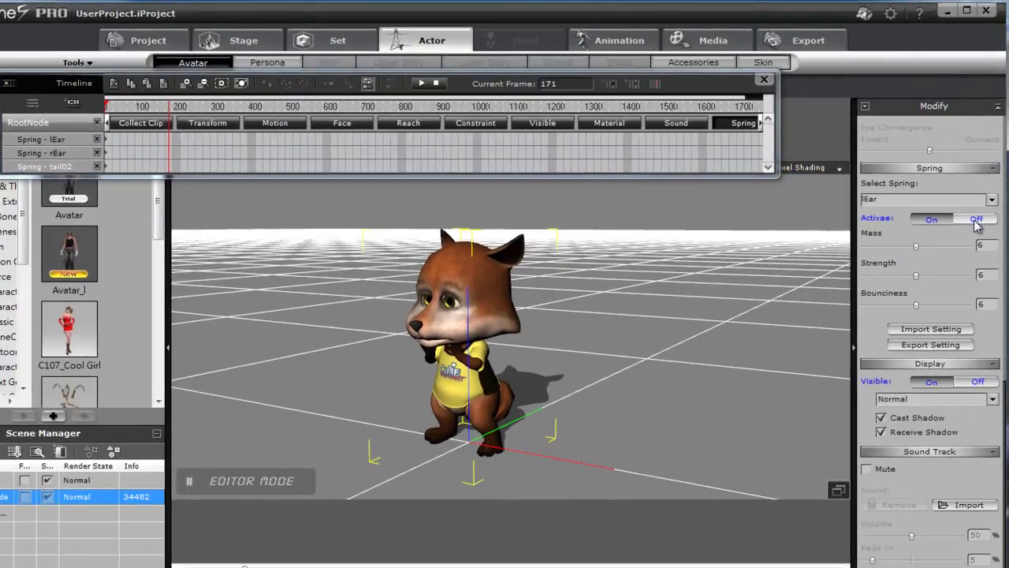
{"action": "left_click", "coordinate": [976, 220]}
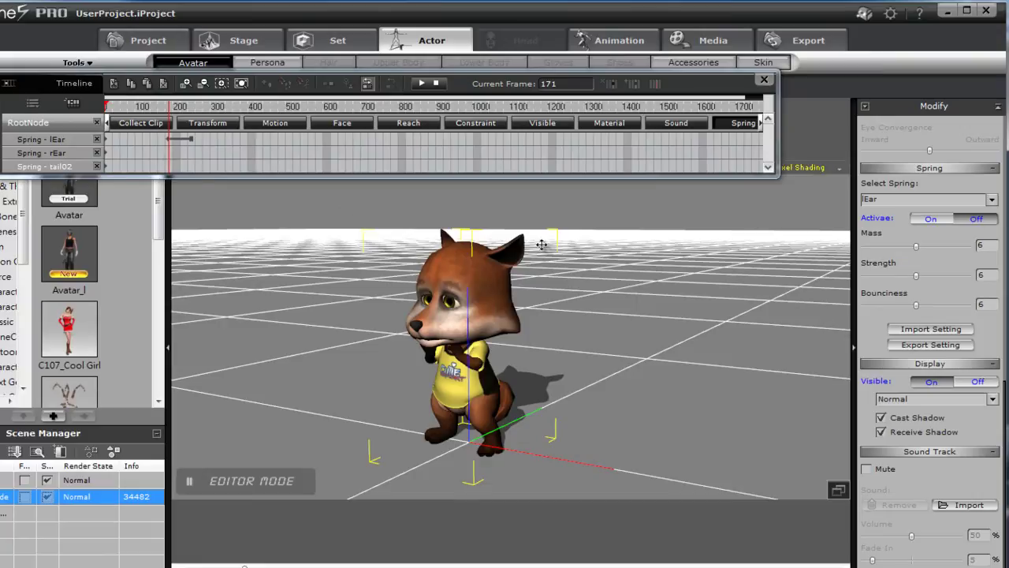
{"action": "left_click", "coordinate": [991, 200]}
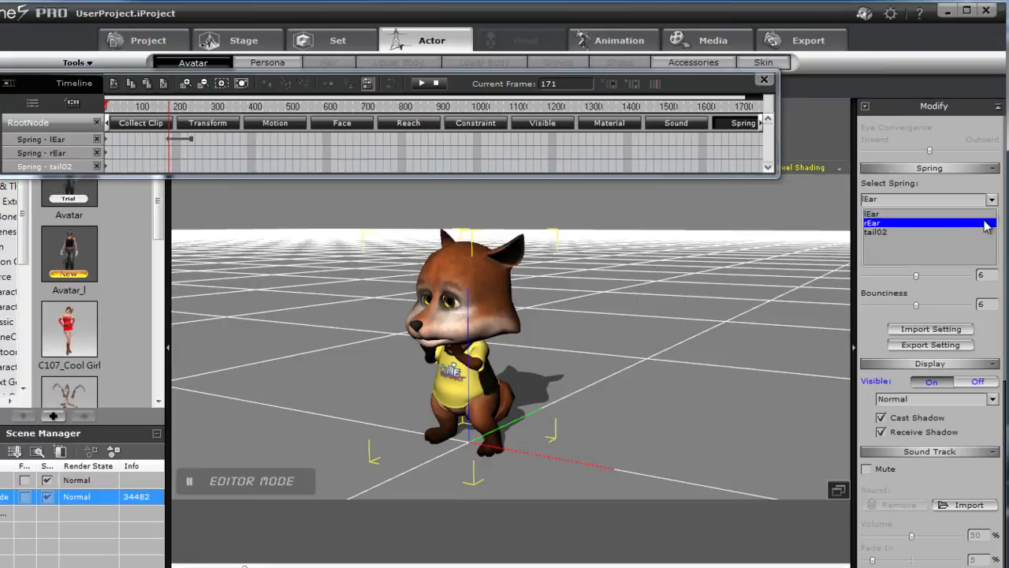
{"action": "left_click", "coordinate": [987, 221]}
{"action": "left_click", "coordinate": [977, 220]}
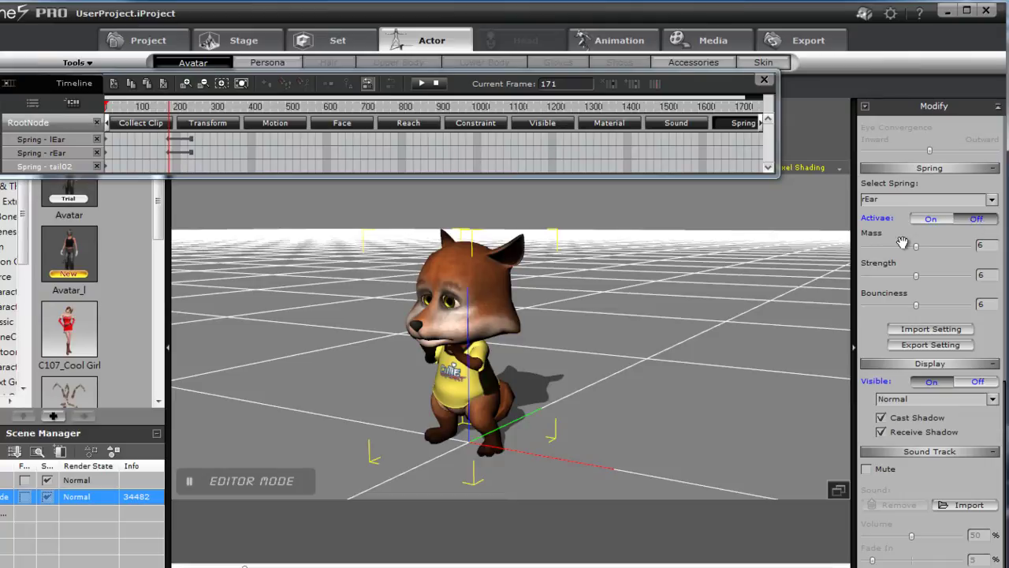
Step: Play the dance to frame 494 to check the ears
{"action": "key", "text": "space"}
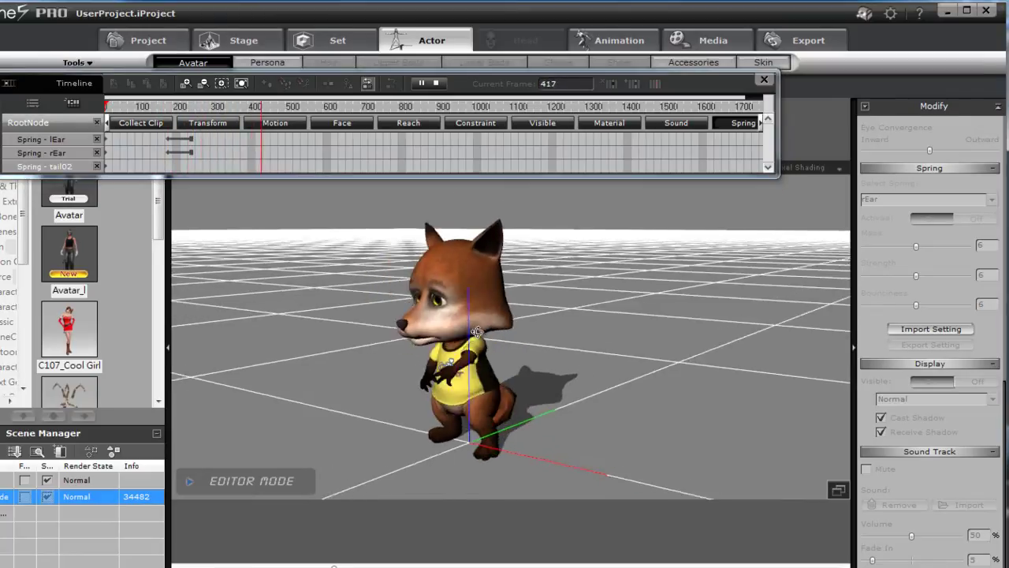
{"action": "key", "text": "space"}
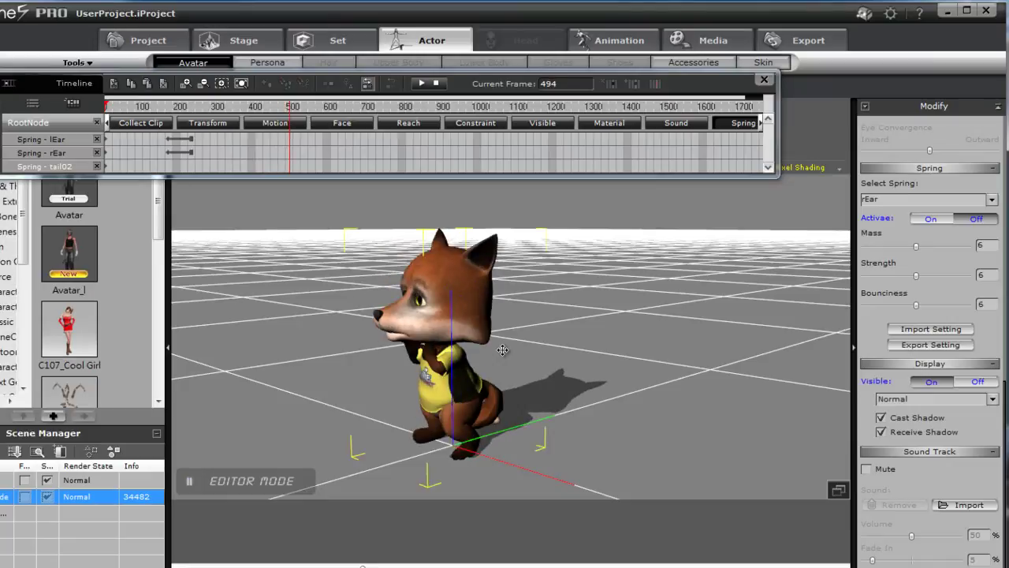
{"action": "left_click_drag", "start_coordinate": [346, 304], "coordinate": [408, 299]}
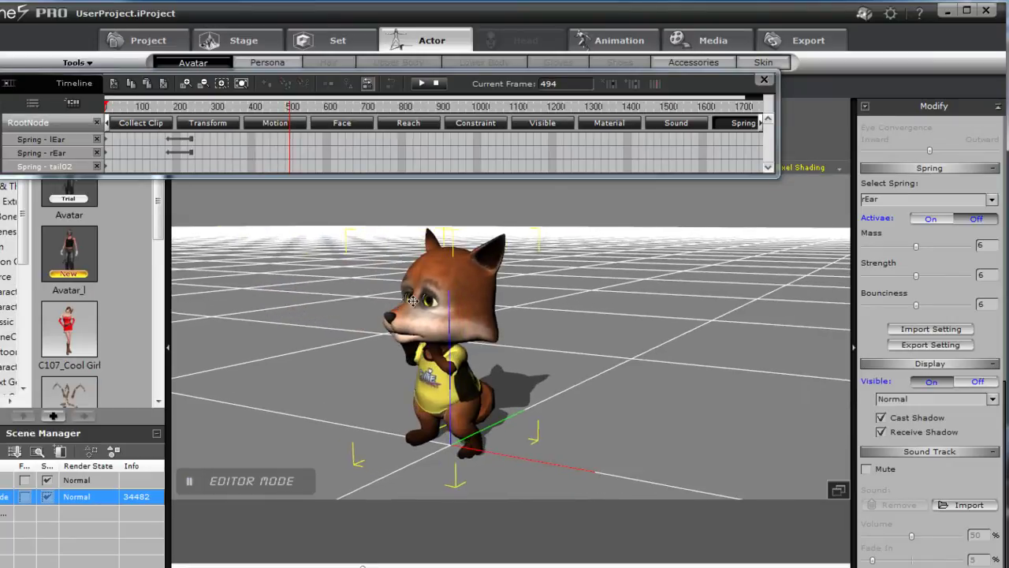
Step: Switch the tail02 spring back on at frame 795
{"action": "left_click", "coordinate": [887, 200]}
{"action": "left_click", "coordinate": [890, 232]}
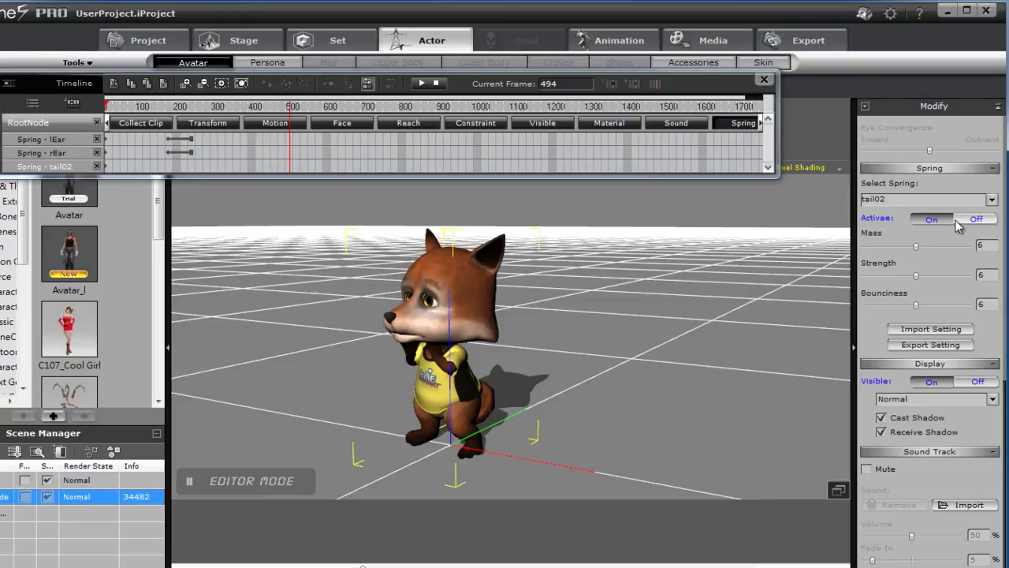
{"action": "left_click", "coordinate": [955, 225]}
{"action": "left_click", "coordinate": [266, 107]}
{"action": "key", "text": "space"}
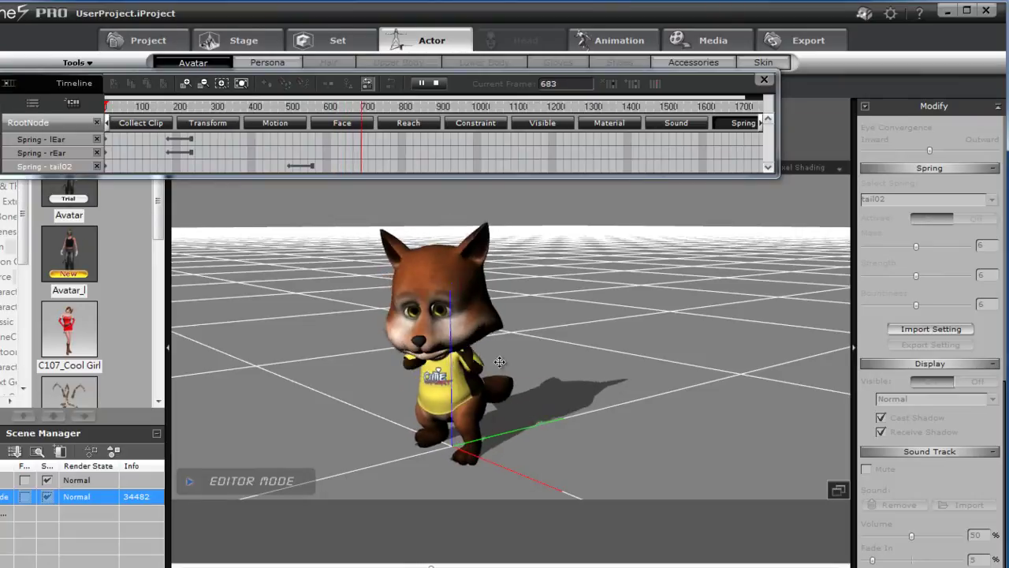
{"action": "key", "text": "space"}
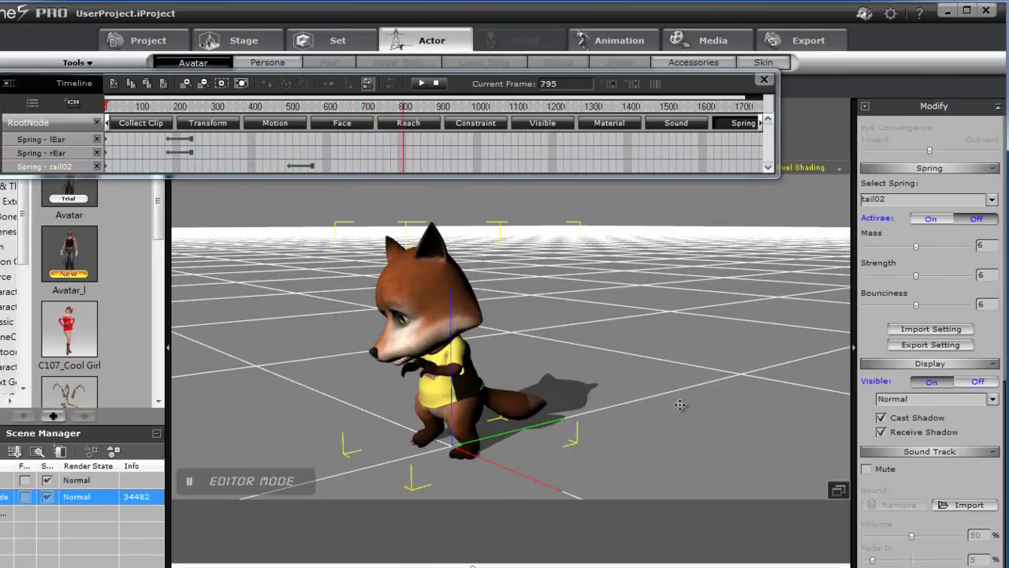
{"action": "left_click", "coordinate": [943, 224]}
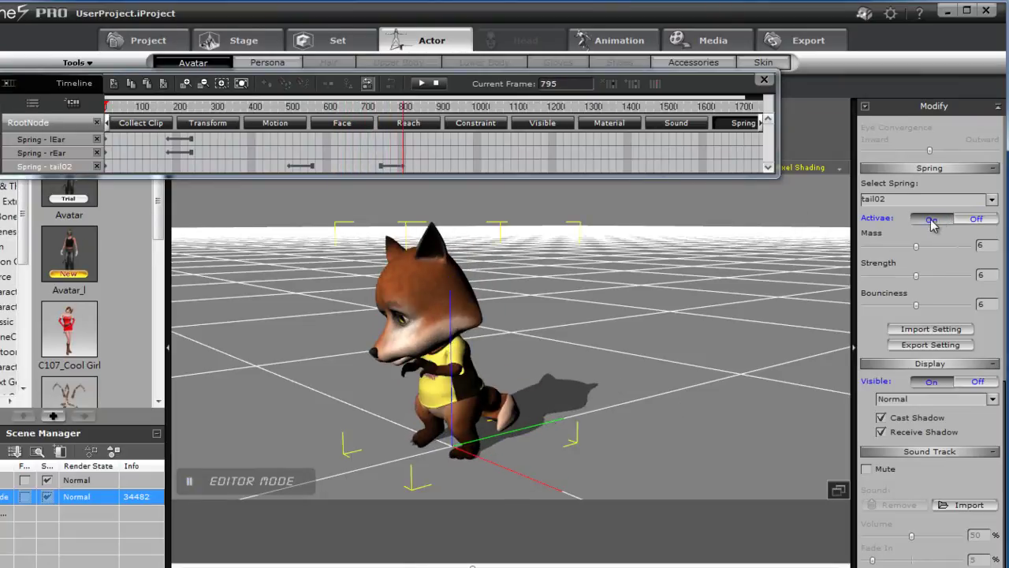
Step: Replay the dance from frame 535 to review the tail spring, ending at frame 615
{"action": "left_click", "coordinate": [351, 108]}
{"action": "left_click", "coordinate": [304, 108]}
{"action": "key", "text": "space"}
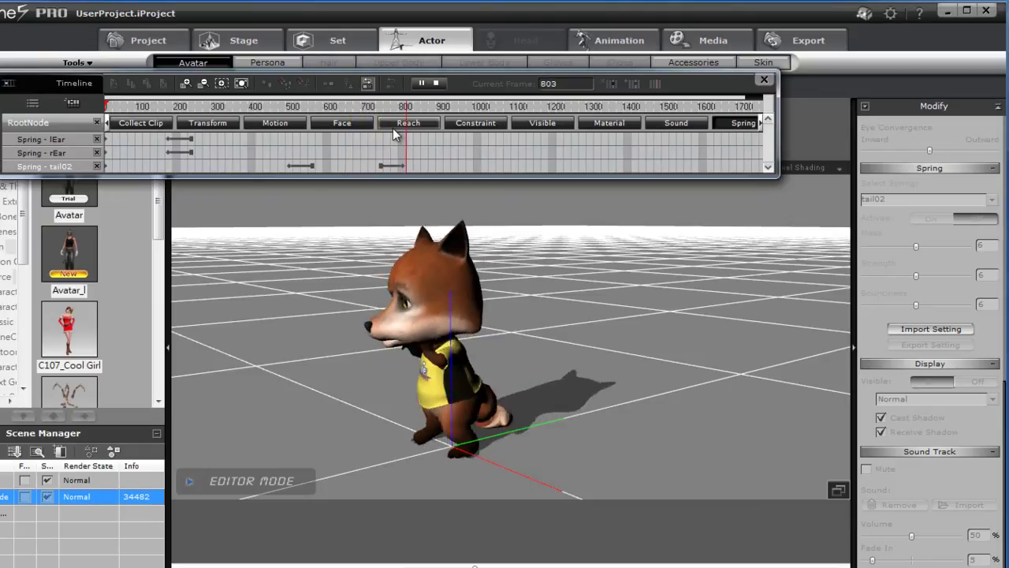
{"action": "left_click", "coordinate": [454, 280]}
{"action": "left_click", "coordinate": [408, 167]}
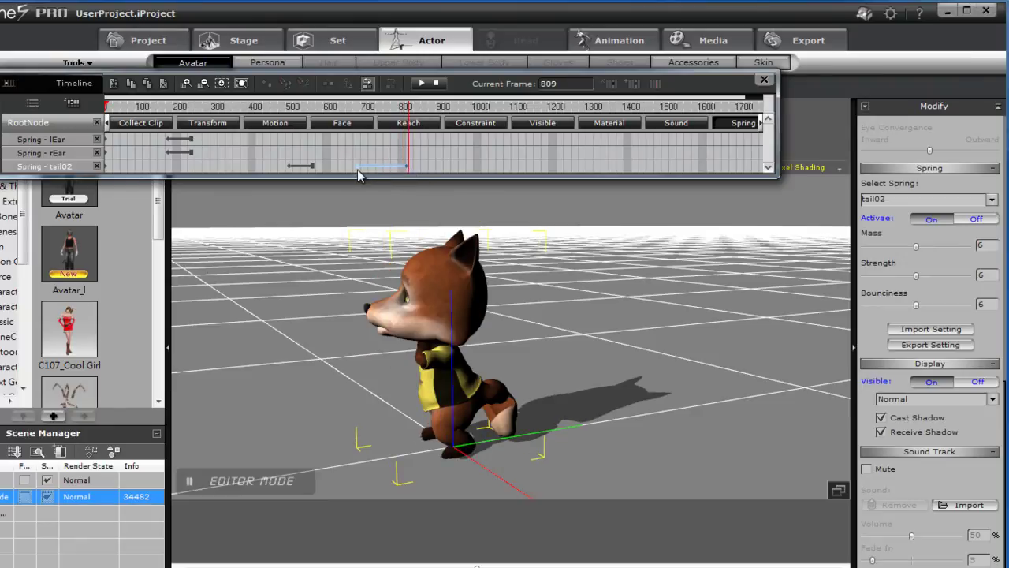
{"action": "key", "text": "space"}
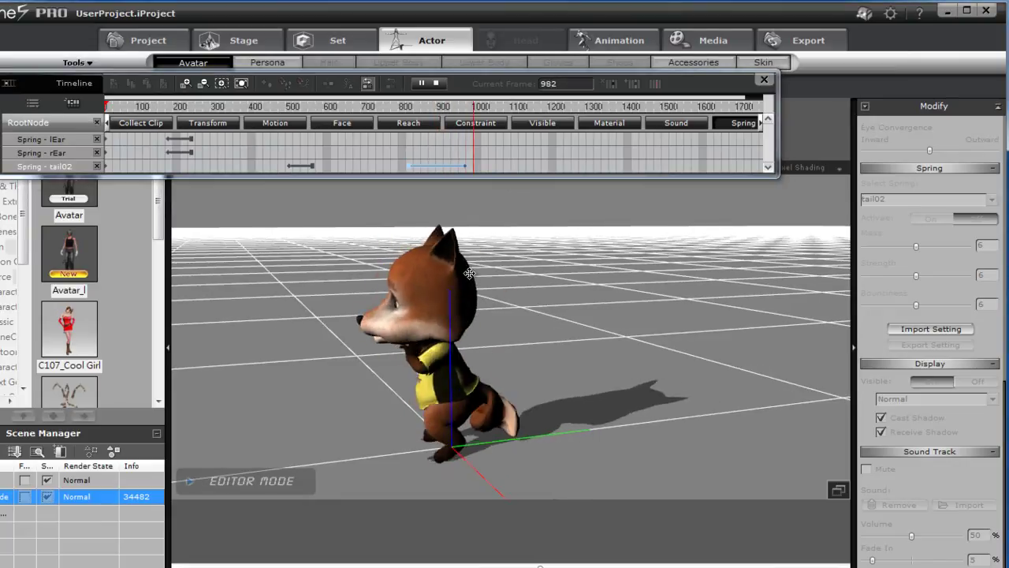
{"action": "left_click_drag", "start_coordinate": [363, 110], "coordinate": [335, 110]}
{"action": "middle_click_drag", "start_coordinate": [454, 263], "coordinate": [436, 259]}
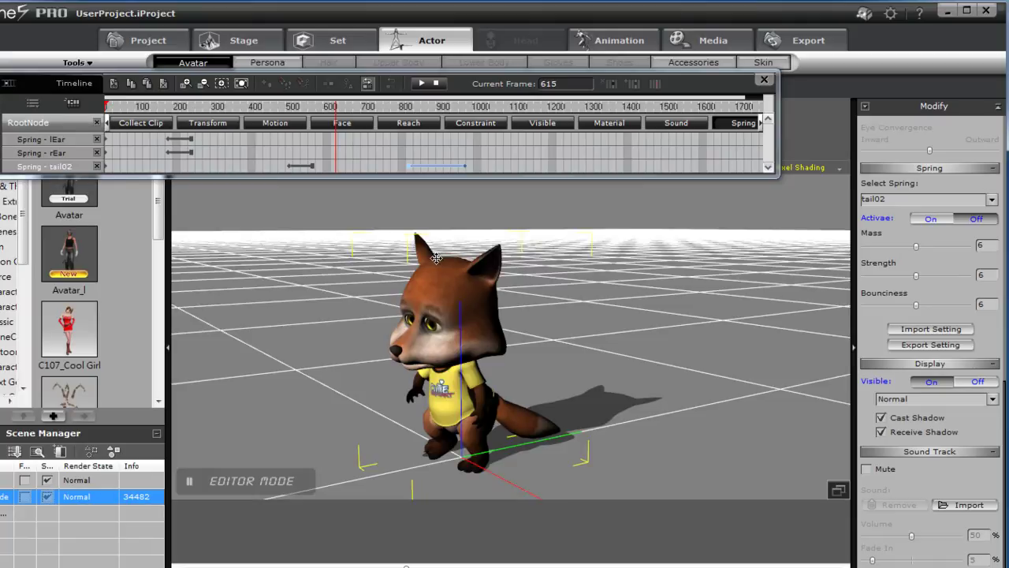
{"action": "left_click", "coordinate": [596, 42]}
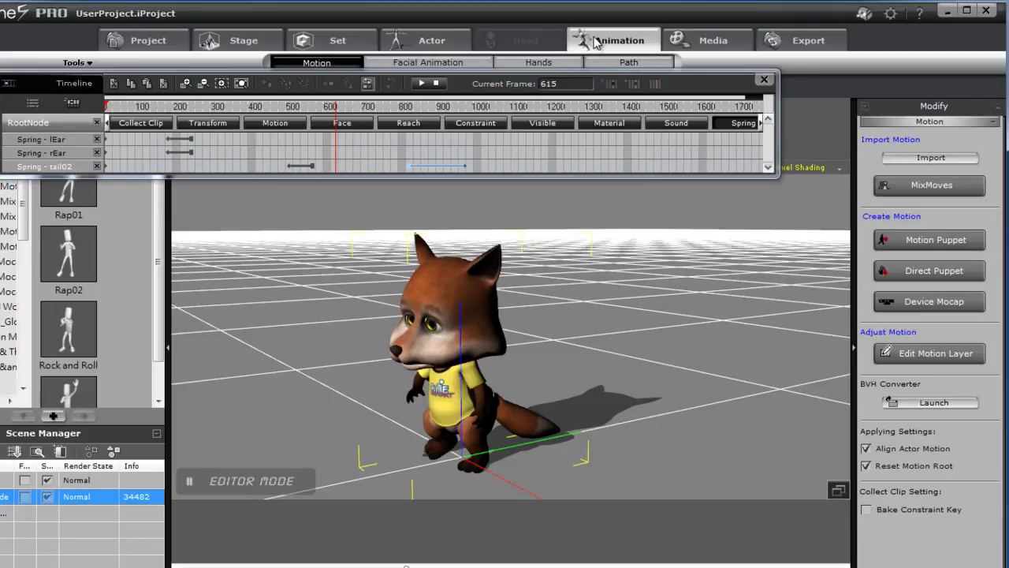
Step: Open the fox's motion layer editor with Show Bone on, and arrange the dialogs with the Timeline in front
{"action": "left_click", "coordinate": [924, 356]}
{"action": "left_click_drag", "start_coordinate": [333, 108], "coordinate": [869, 147]}
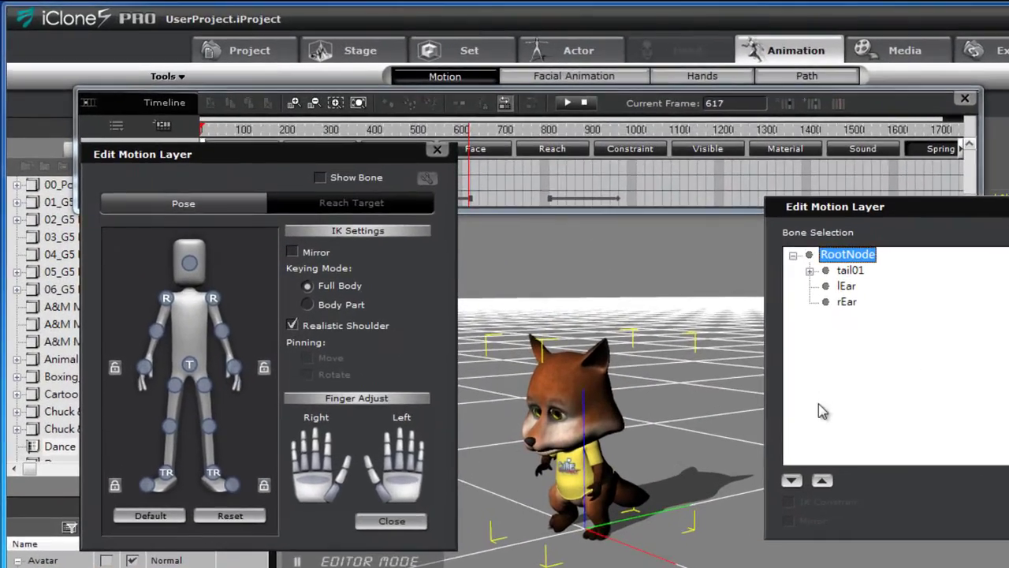
{"action": "left_click", "coordinate": [354, 174]}
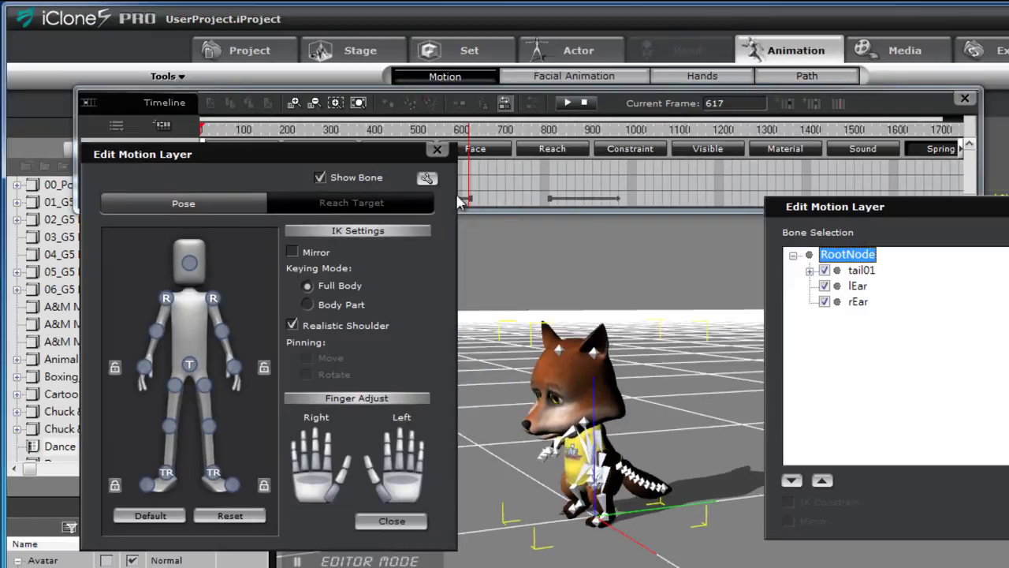
{"action": "left_click", "coordinate": [426, 178]}
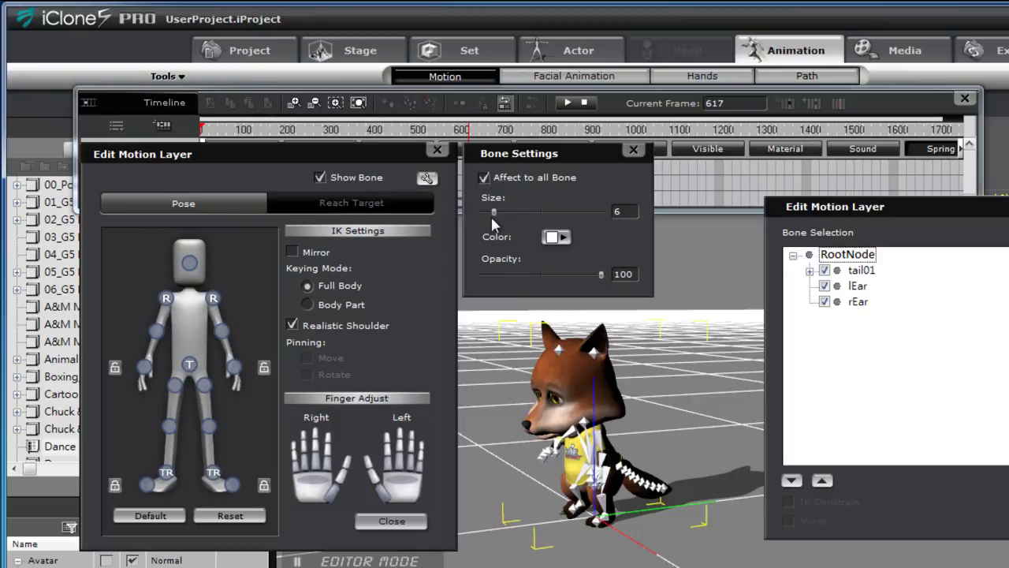
{"action": "left_click", "coordinate": [633, 150]}
{"action": "left_click_drag", "start_coordinate": [402, 155], "coordinate": [379, 180]}
{"action": "left_click", "coordinate": [408, 170]}
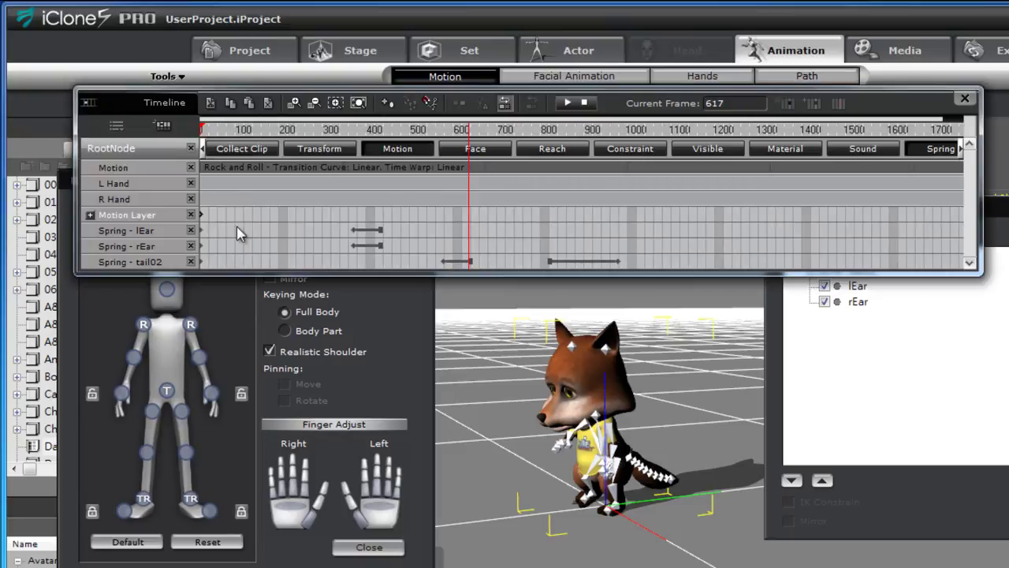
Step: At frame 725, select the tail tip bone tail06 from a side view and raise it
{"action": "left_click_drag", "start_coordinate": [469, 132], "coordinate": [549, 173]}
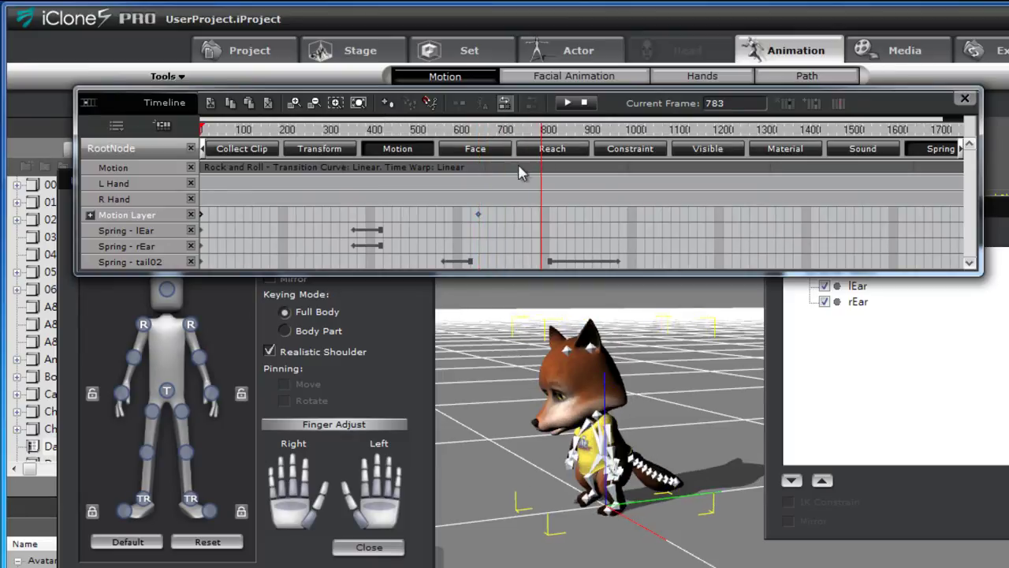
{"action": "left_click_drag", "start_coordinate": [528, 134], "coordinate": [515, 134]}
{"action": "right_click_drag", "start_coordinate": [615, 426], "coordinate": [607, 451]}
{"action": "scroll", "coordinate": [600, 408], "scroll_direction": "up", "scroll_amount": 3}
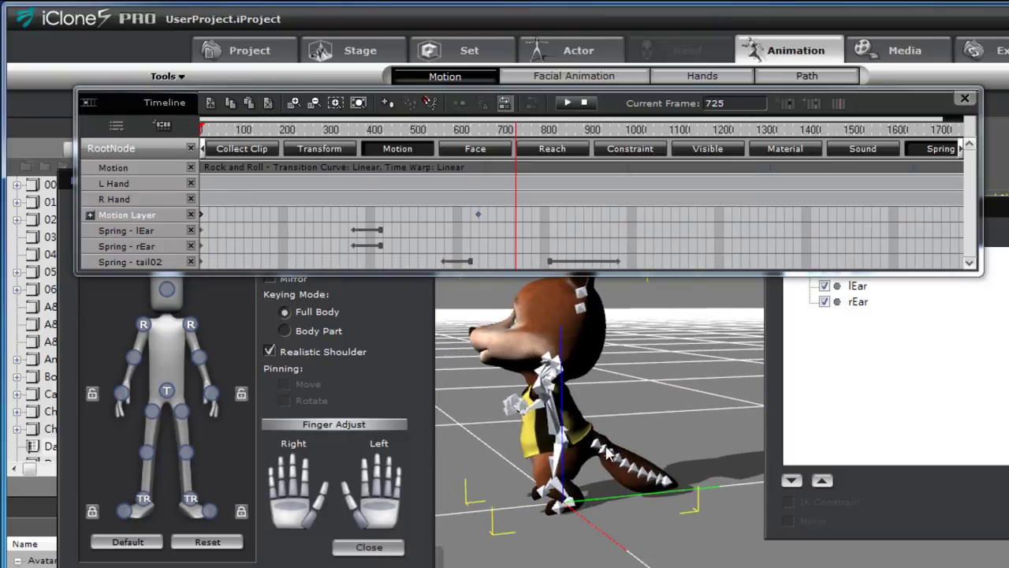
{"action": "left_click", "coordinate": [640, 481]}
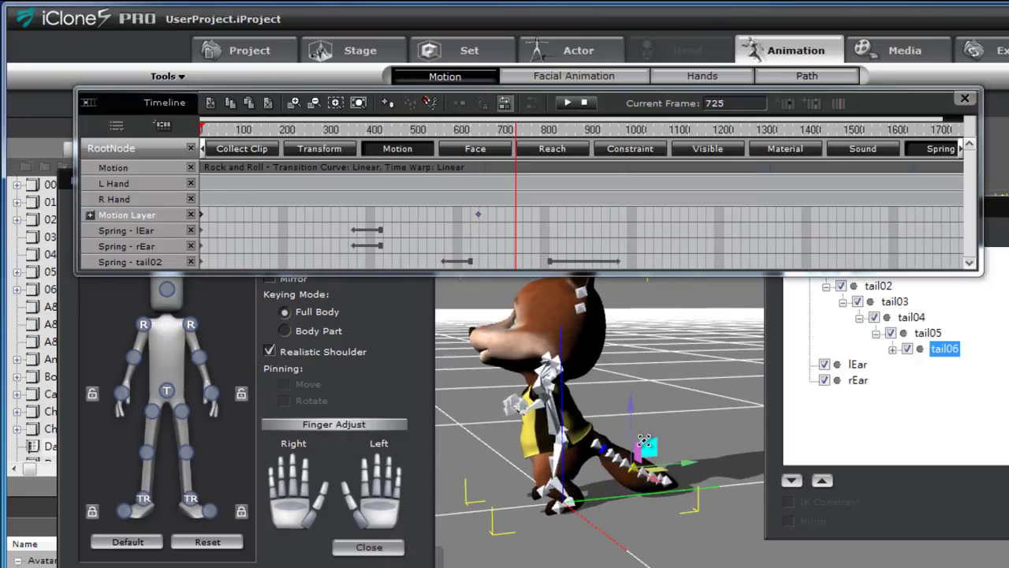
{"action": "left_click_drag", "start_coordinate": [632, 406], "coordinate": [632, 410]}
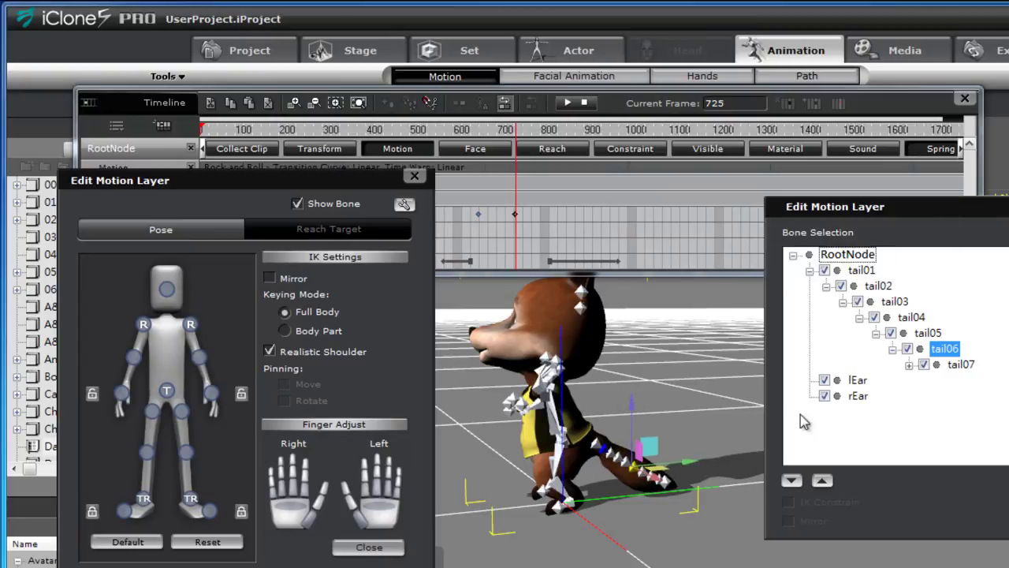
{"action": "left_click_drag", "start_coordinate": [638, 423], "coordinate": [628, 403]}
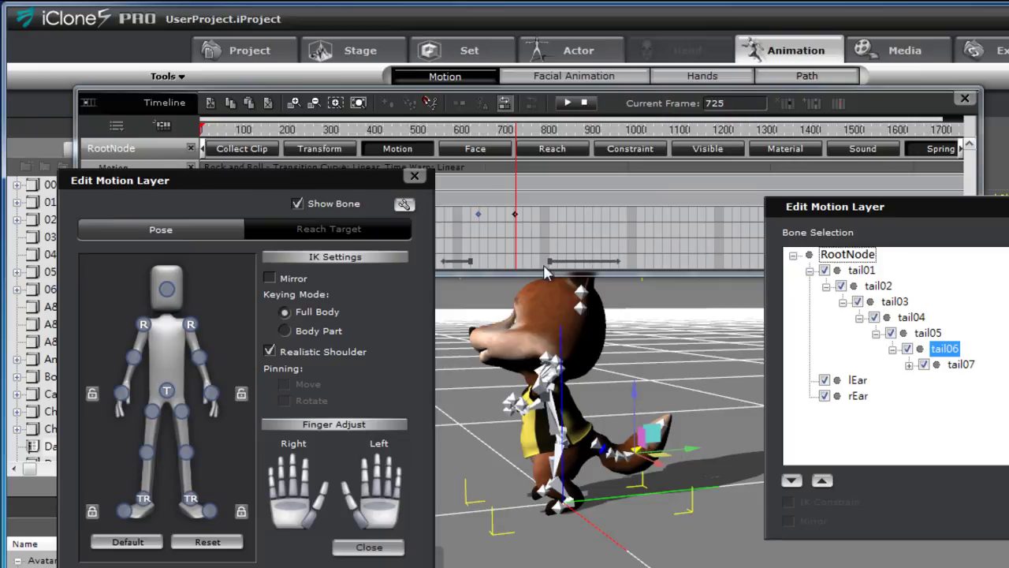
Step: Bring the Timeline forward and return to the earlier Motion Layer key
{"action": "left_click", "coordinate": [504, 130]}
{"action": "left_click", "coordinate": [435, 158]}
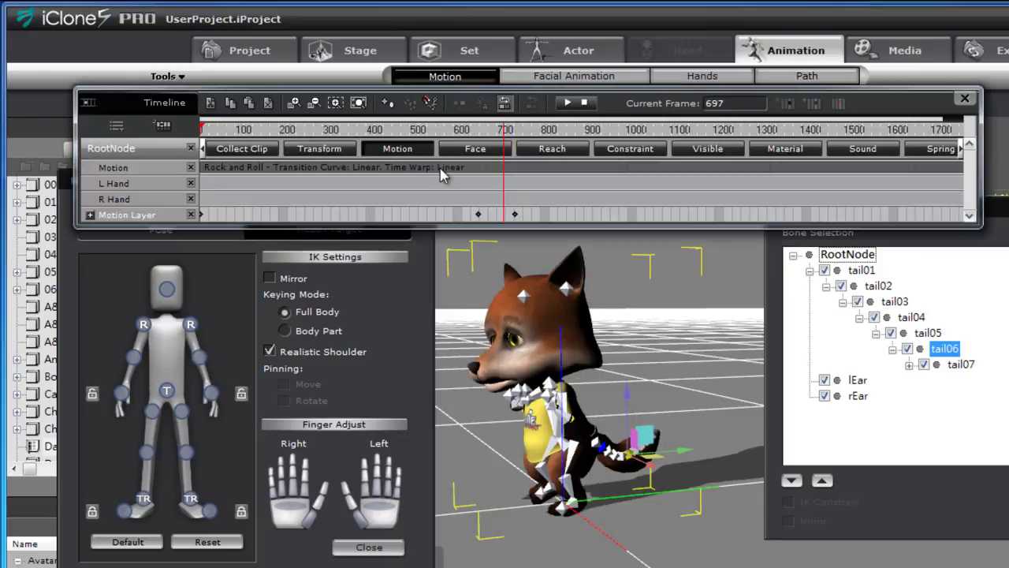
{"action": "left_click_drag", "start_coordinate": [495, 141], "coordinate": [481, 150]}
Step: Copy the earlier Motion Layer key and paste it at frame 777, with spring tracks shown again
{"action": "right_click", "coordinate": [480, 218]}
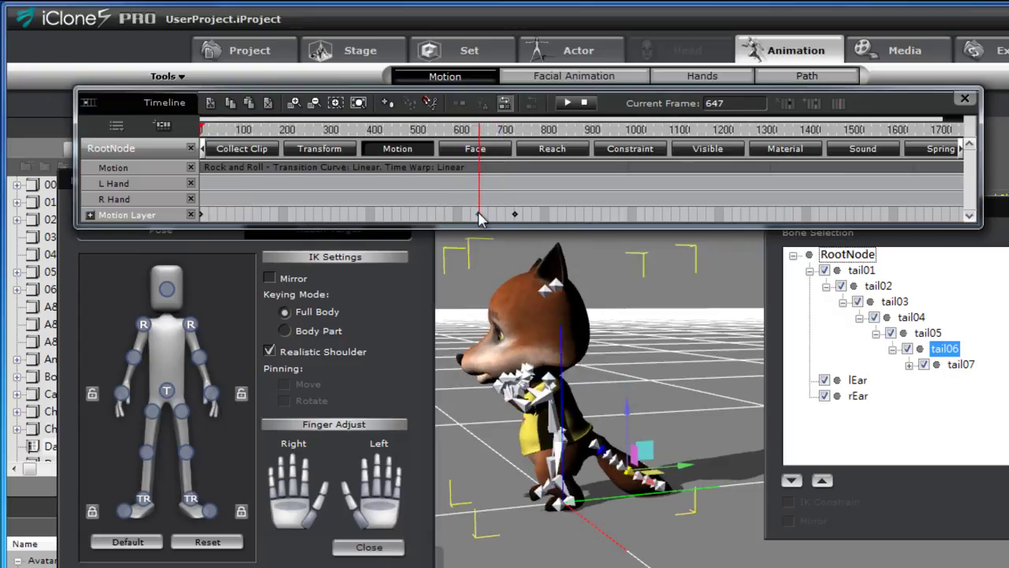
{"action": "left_click", "coordinate": [541, 257]}
{"action": "left_click", "coordinate": [548, 133]}
{"action": "left_click", "coordinate": [934, 149]}
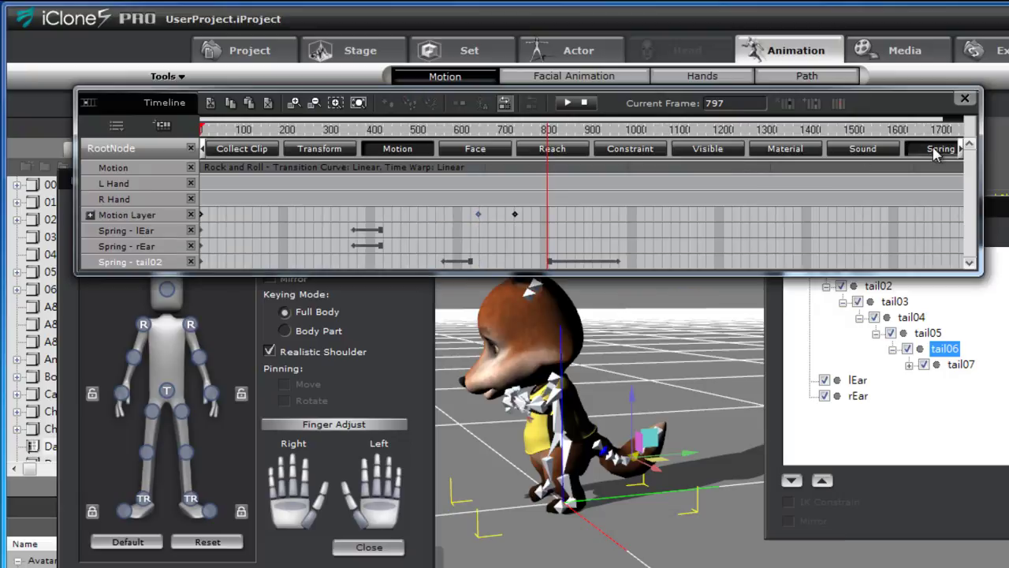
{"action": "left_click_drag", "start_coordinate": [550, 133], "coordinate": [539, 133]}
{"action": "right_click", "coordinate": [539, 214]}
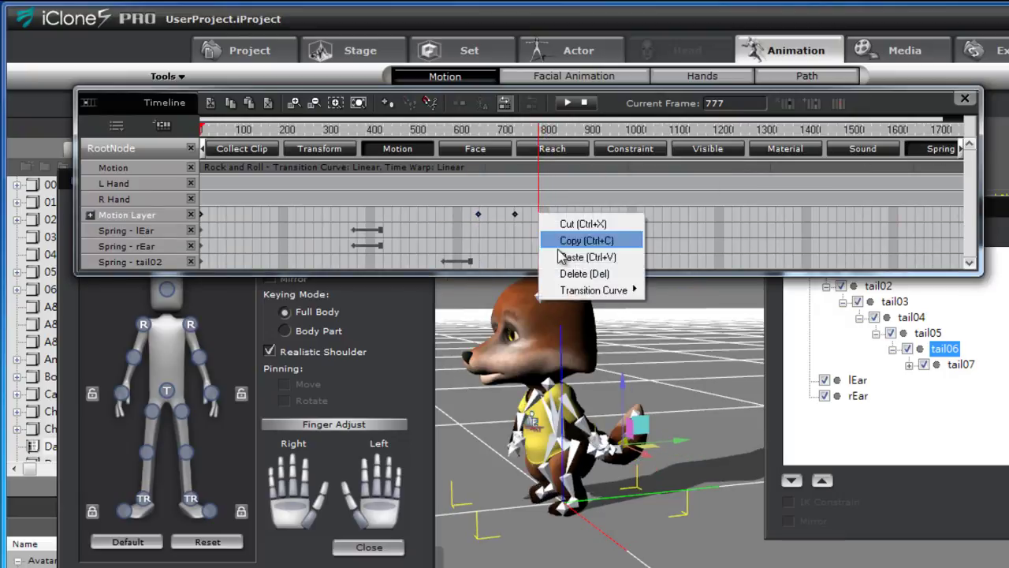
{"action": "left_click", "coordinate": [569, 257]}
Step: Play the animation to review the tail motion, then stop and return to frame 719
{"action": "key", "text": "space"}
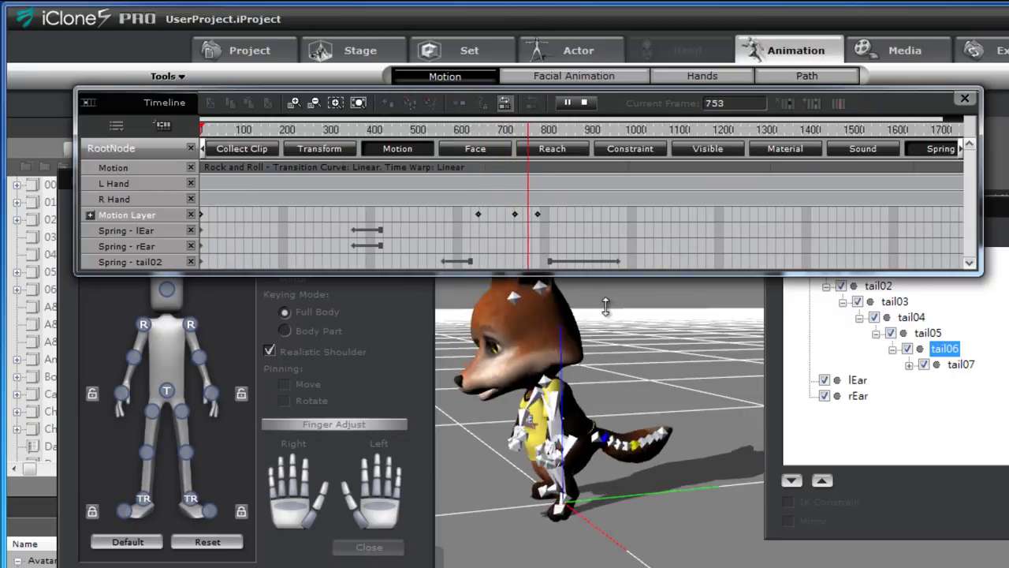
{"action": "key", "text": "space"}
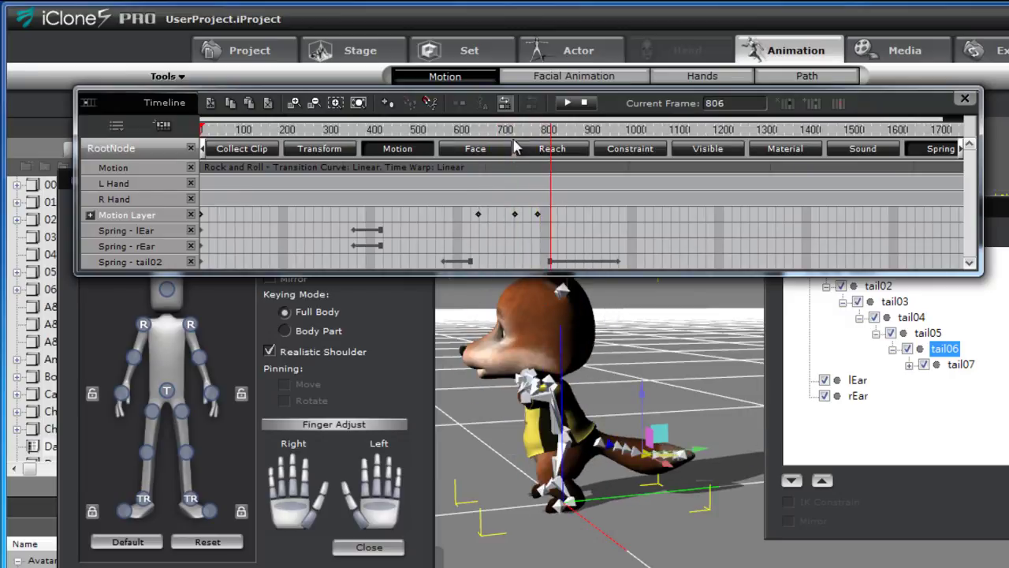
{"action": "left_click", "coordinate": [514, 129]}
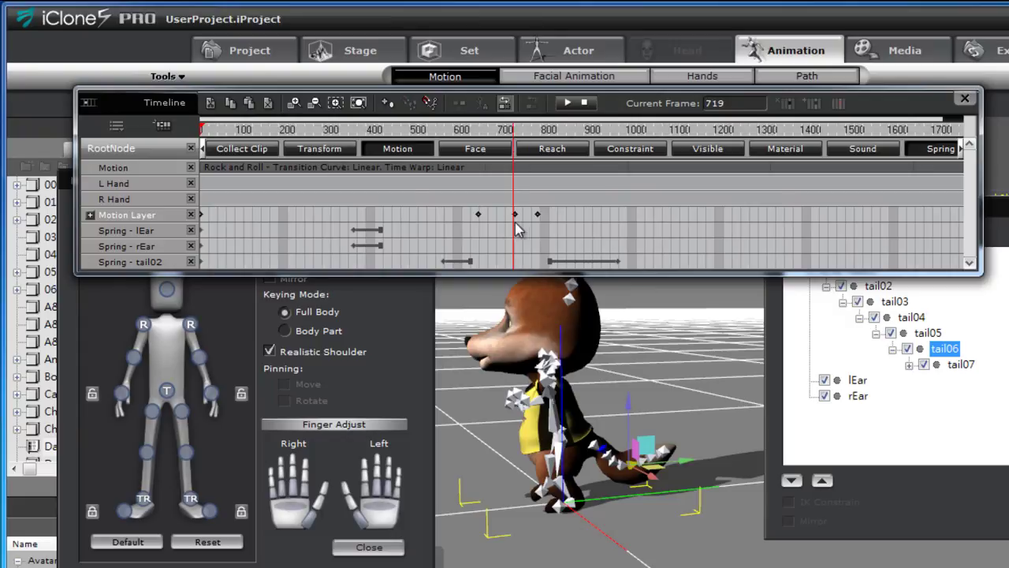